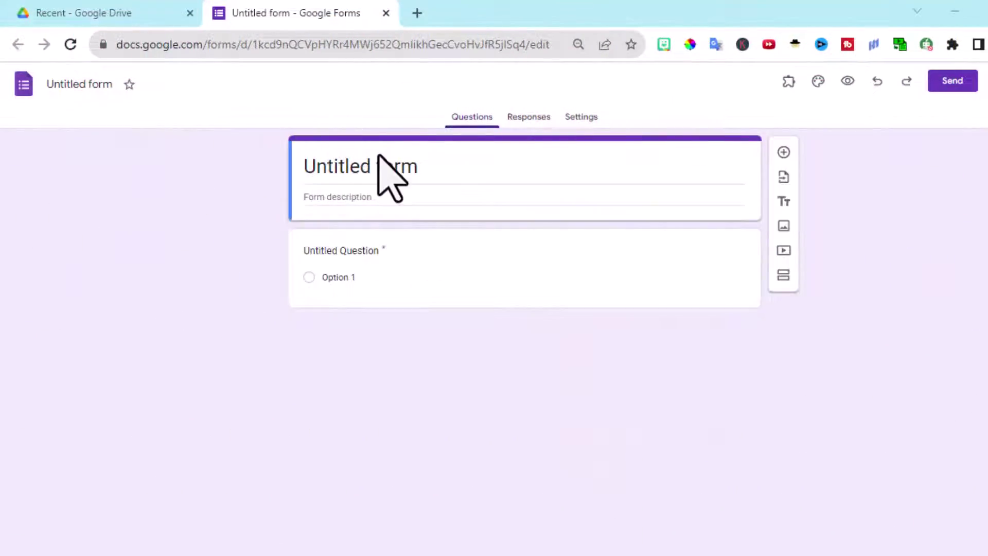
Replace 'Untitled form' with 'Attendance' as the form title and as the file name.
left_click(384, 170)
left_click_drag(447, 181, 265, 157)
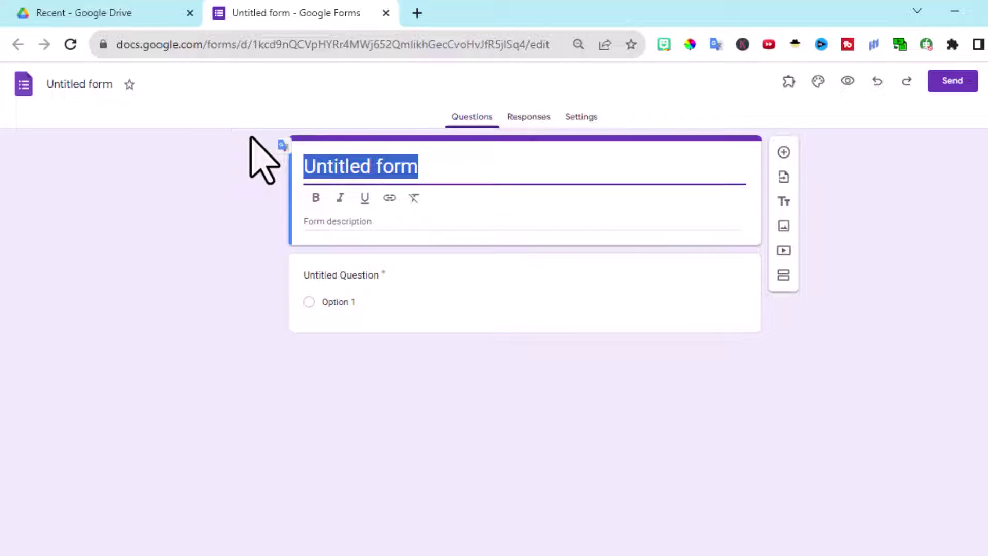
type("Attendance")
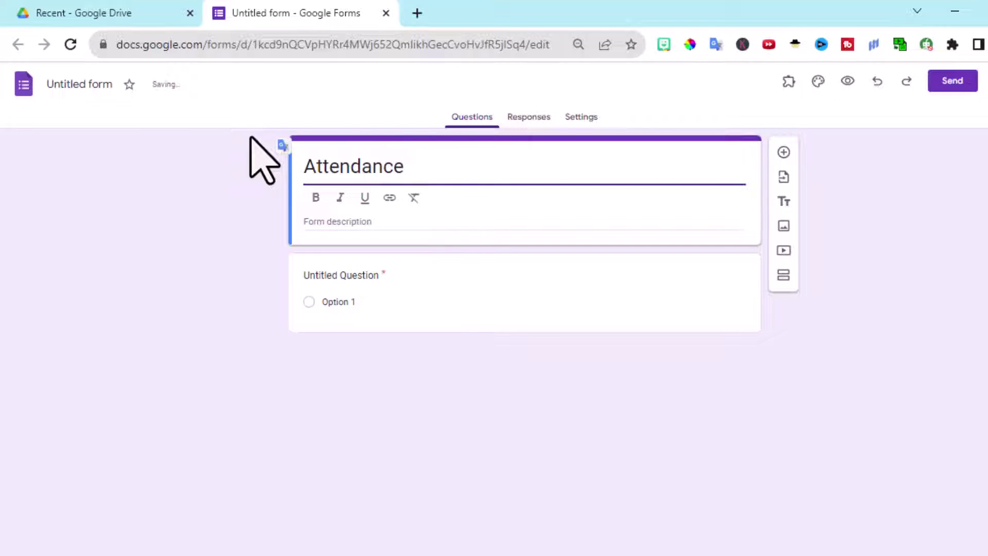
left_click(90, 93)
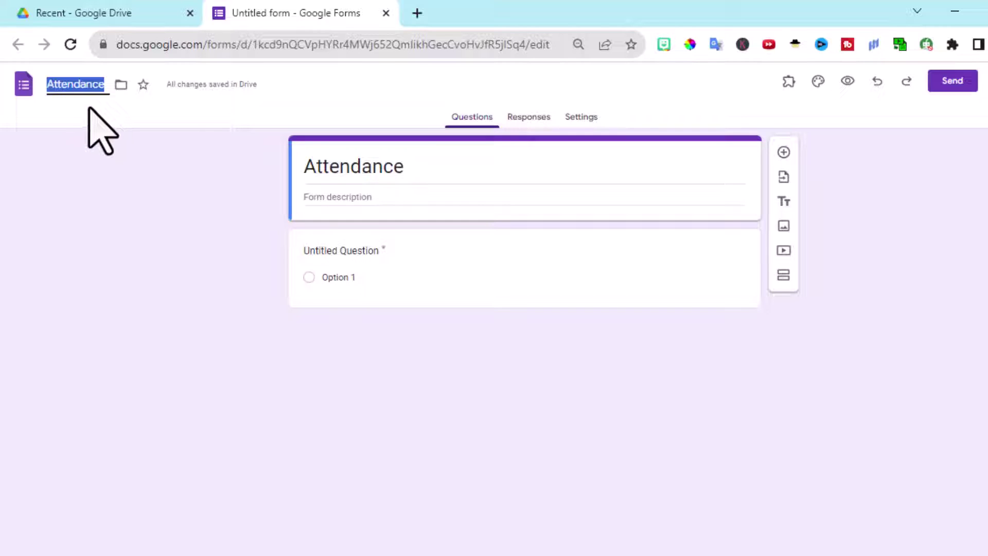
key("Return")
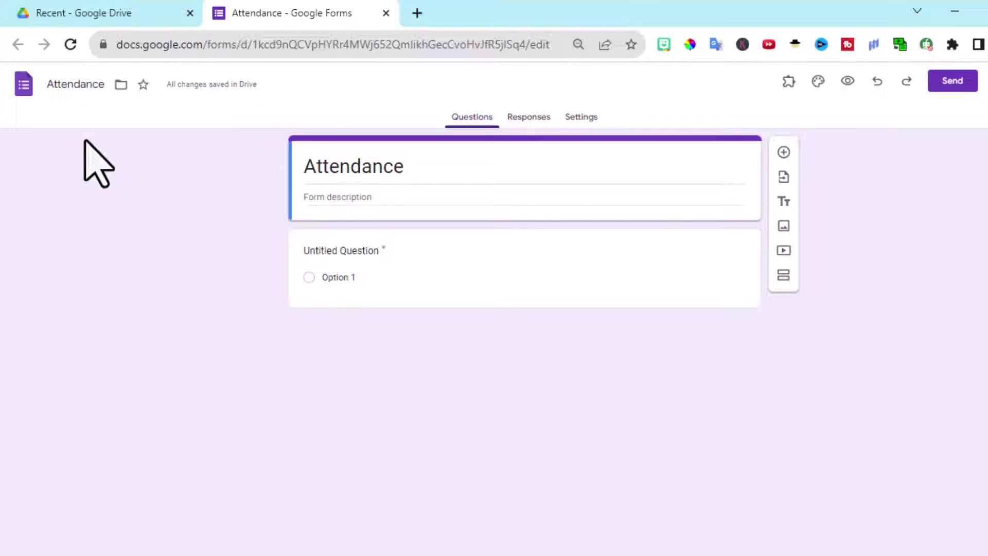
Rename the file 'Oct 9 2023 Attendance' and move it into the ATTENDANCE 2023 folder.
left_click(51, 84)
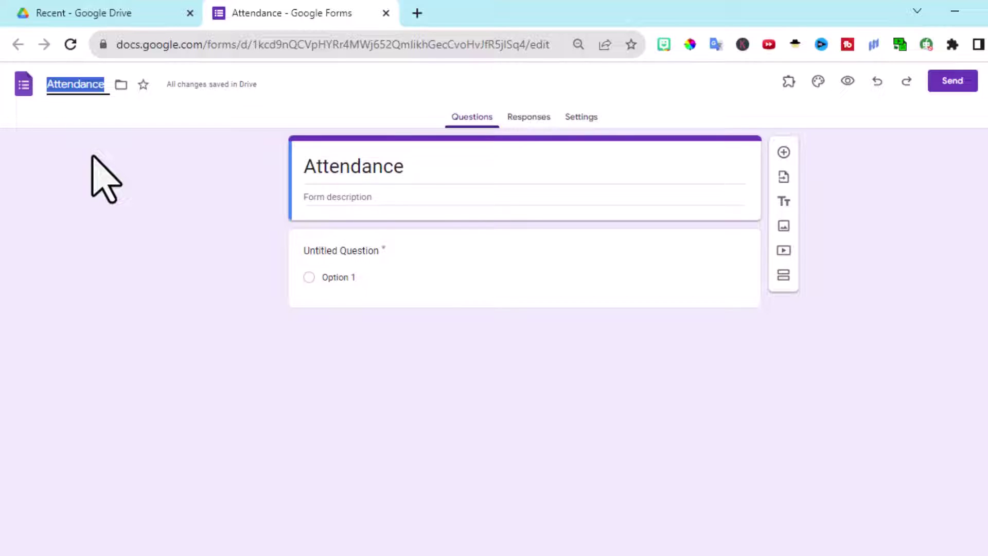
type("Oct 9 2023 Attendance")
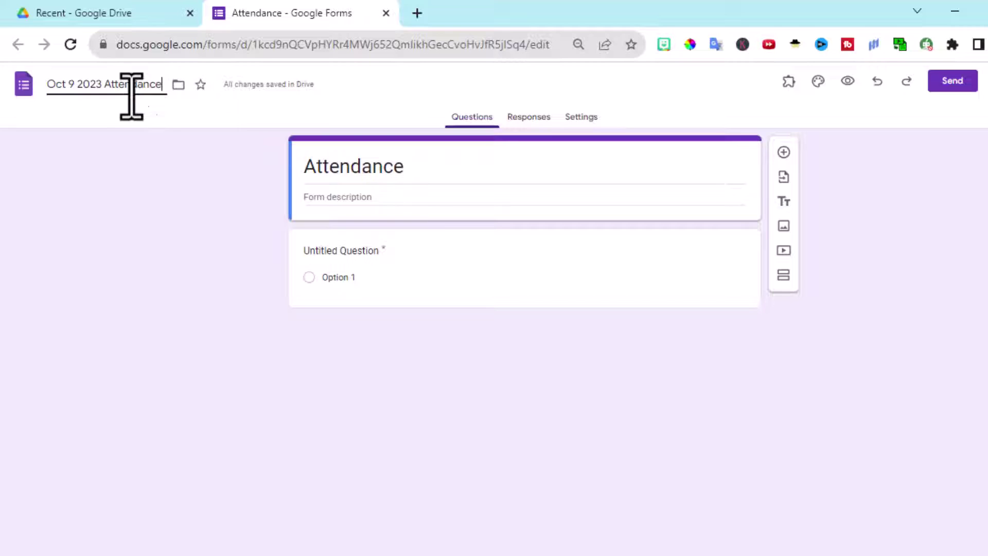
left_click(178, 84)
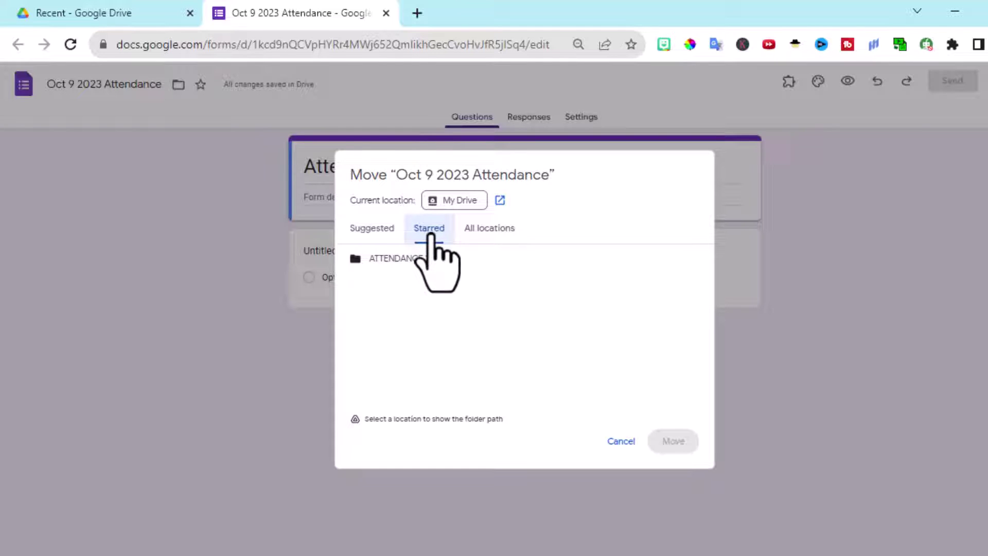
left_click(395, 263)
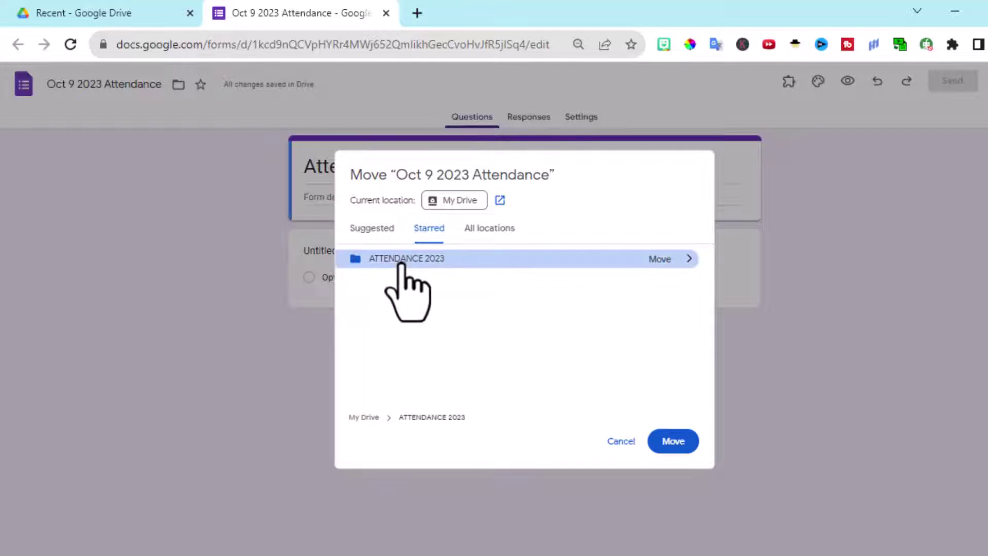
left_click(672, 442)
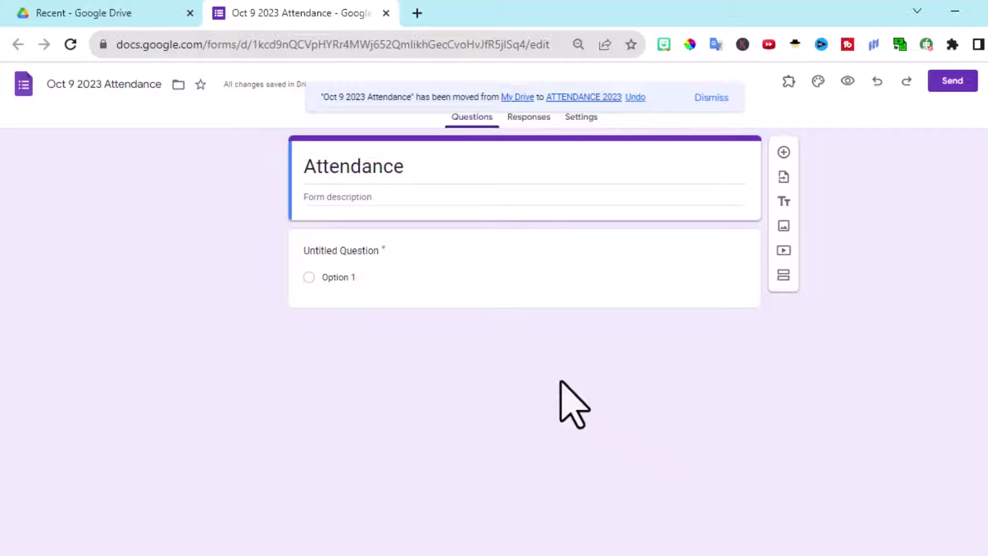
Title the first question 'First Name' and duplicate it as 'Last Name'.
left_click(341, 253)
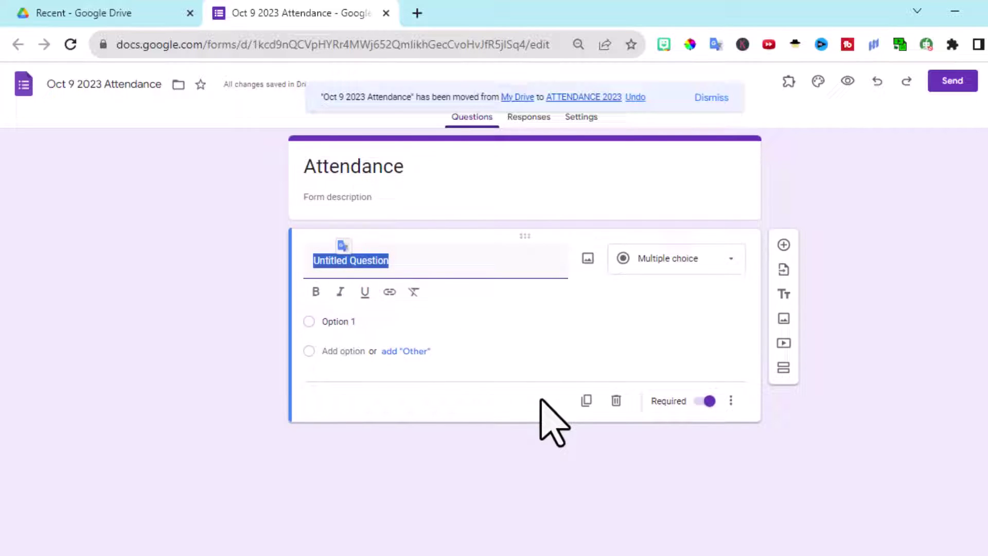
type("First Name")
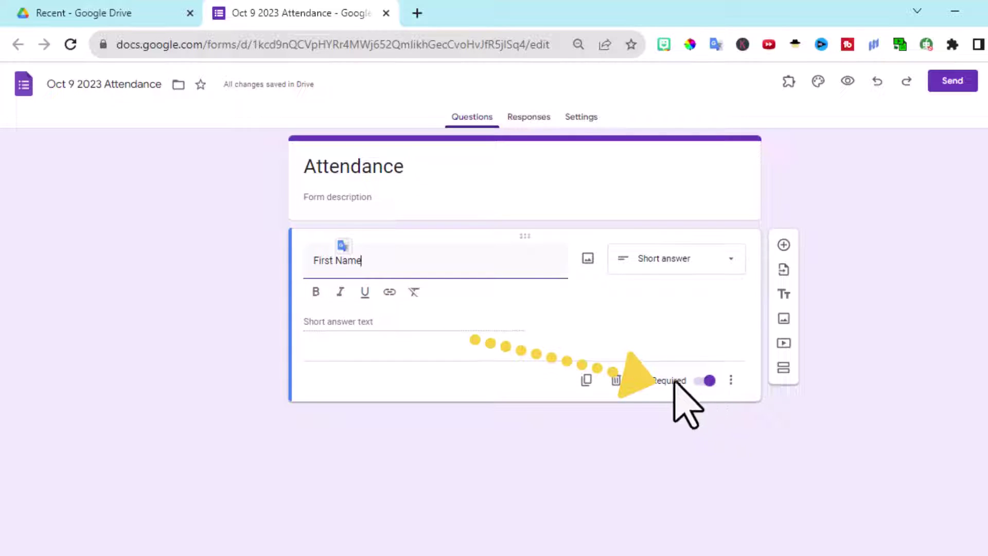
left_click(587, 381)
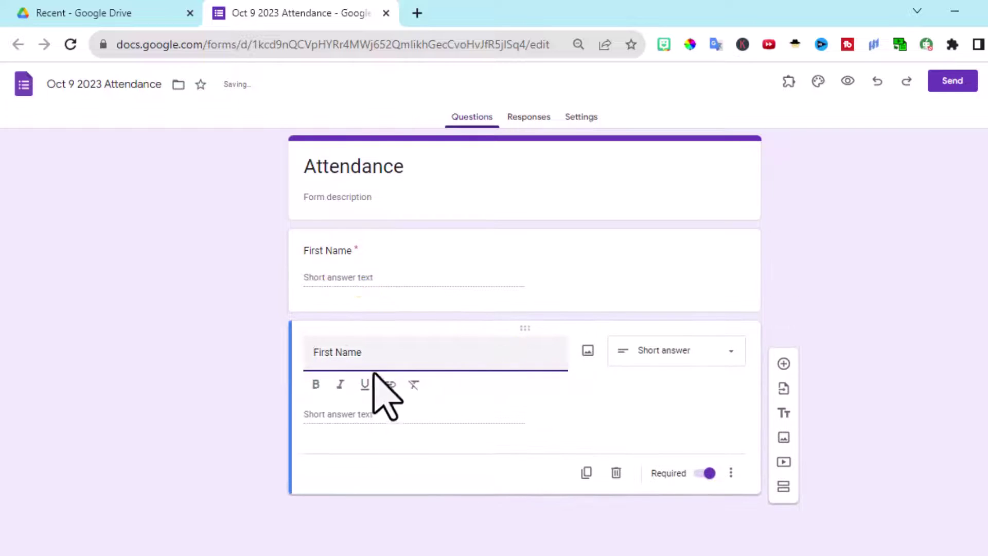
left_click_drag(332, 352, 256, 358)
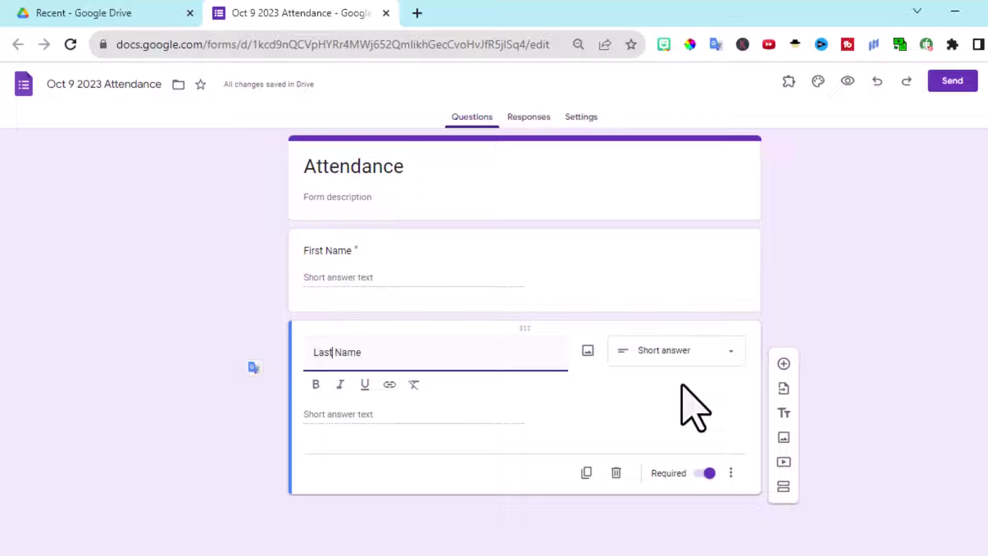
Add a dropdown question for the Geometry period with choices Period 1 through Period 6.
left_click(784, 363)
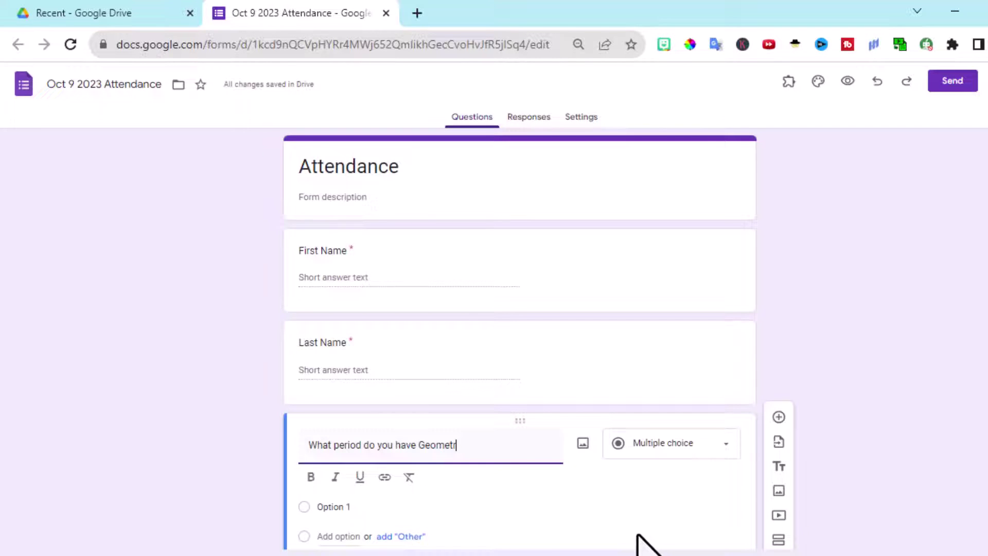
scroll(404, 511, "down", 2)
left_click(331, 420)
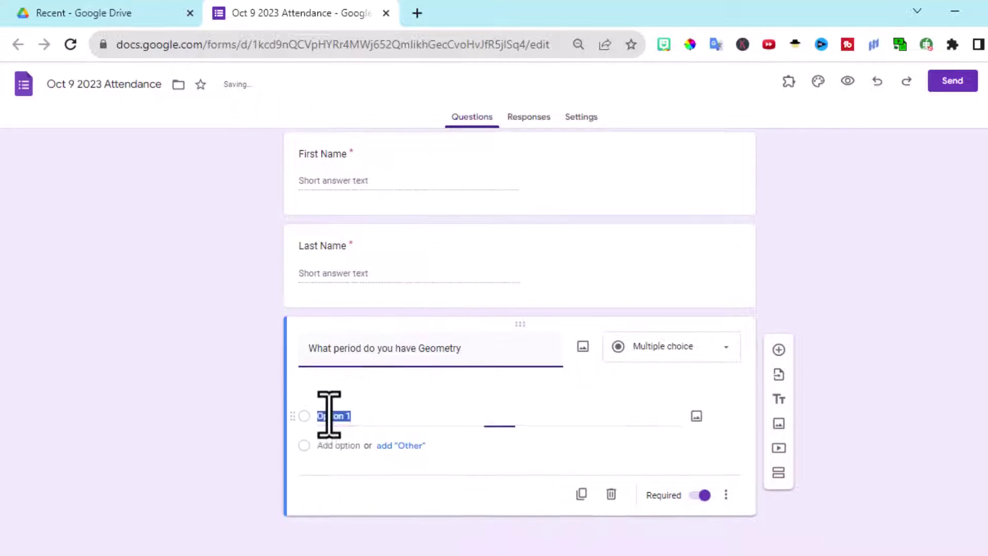
type("Period 5")
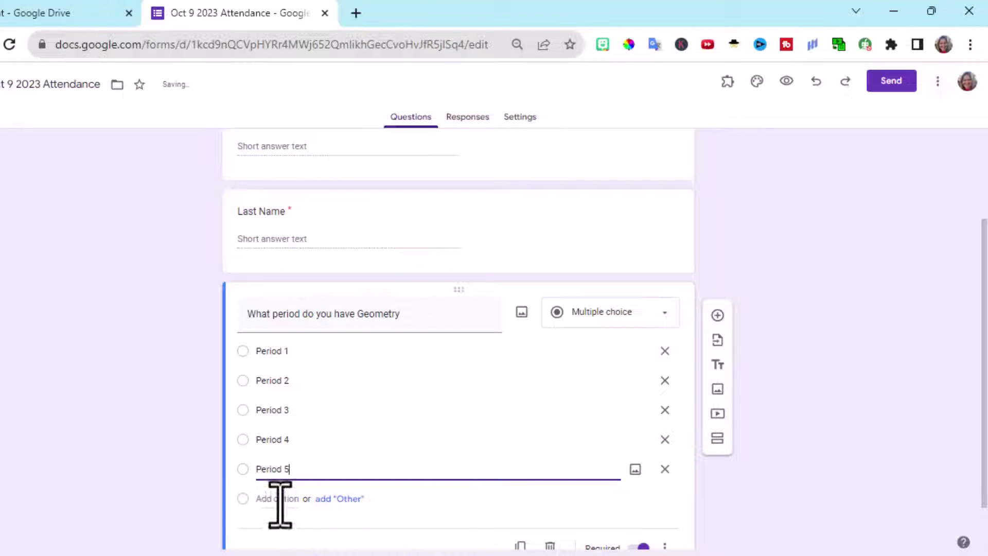
left_click(280, 498)
type("Period 6")
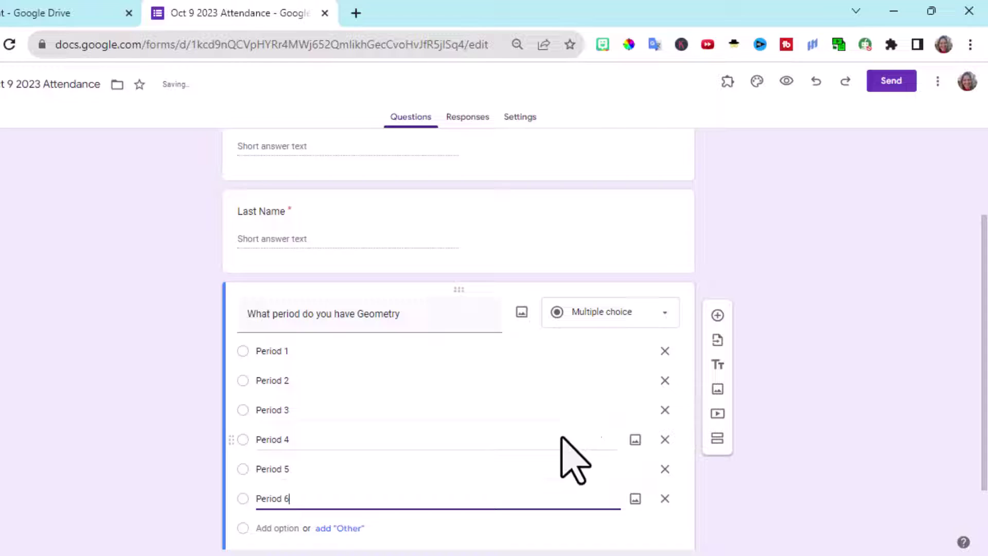
left_click(646, 312)
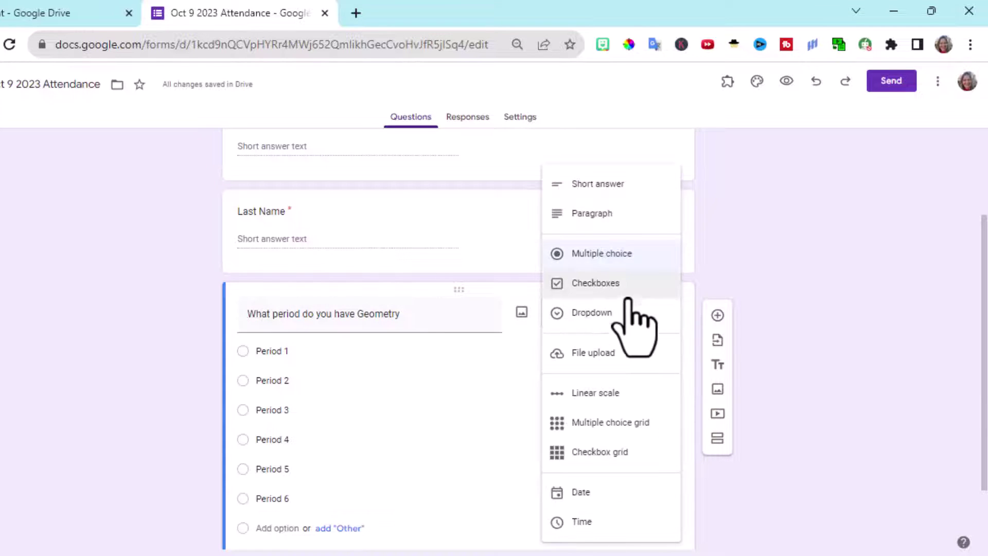
left_click(610, 314)
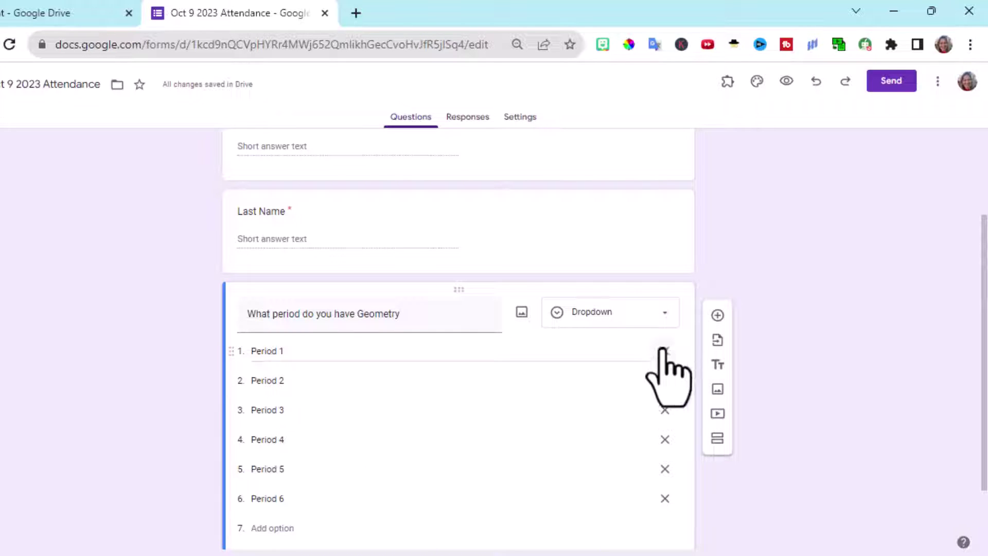
scroll(493, 391, "down", 2)
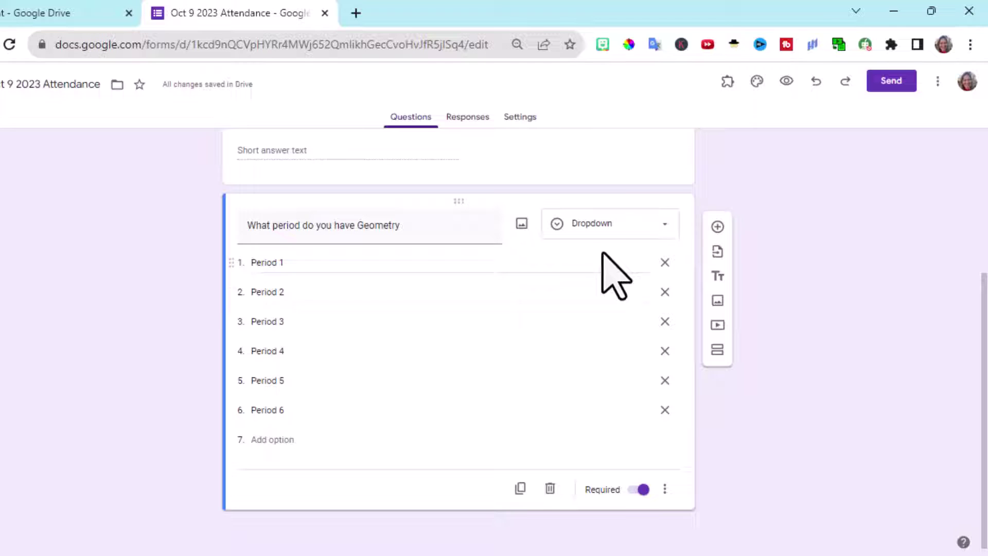
Add a required 'How are you feeling today?' question with good, Meh and 'Feeling sad or upset' options.
left_click(718, 227)
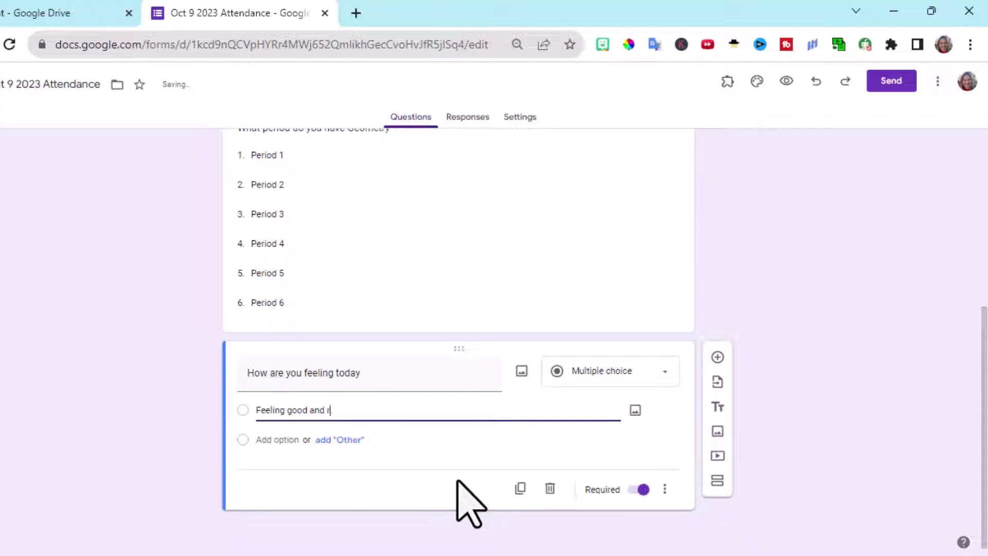
type("eady to learn")
key("Return")
type("Feeling Meh")
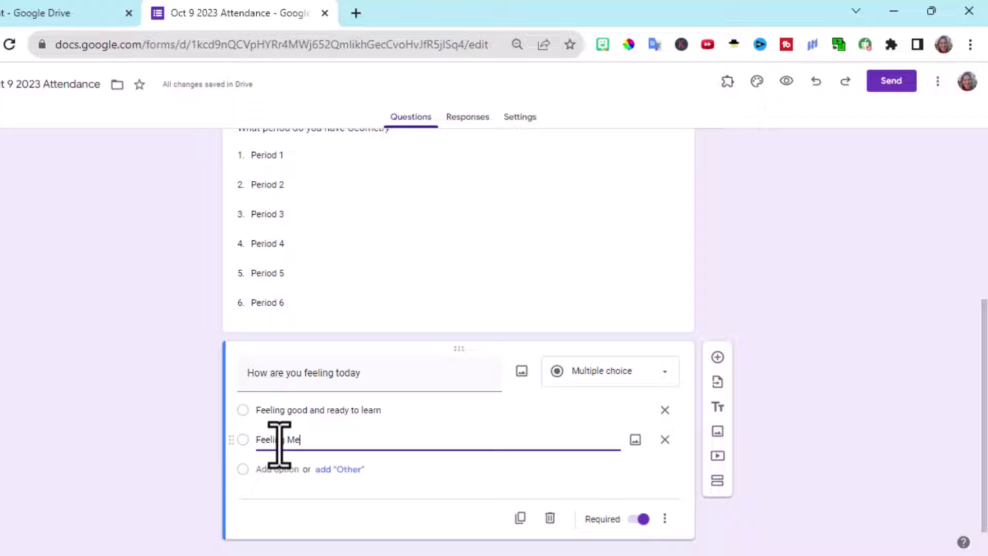
left_click(265, 470)
type("Feeling sad")
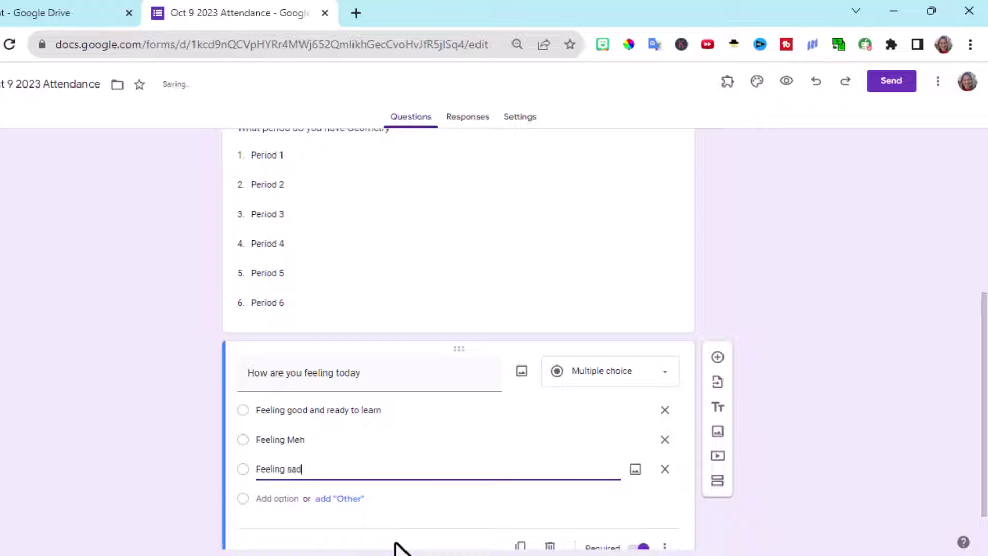
type(" or upset")
scroll(592, 443, "down", 1)
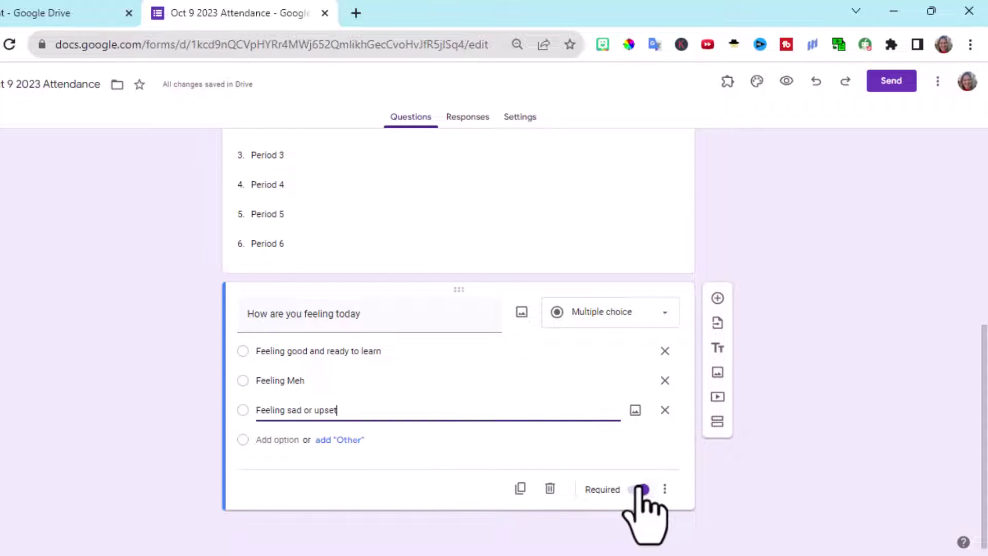
left_click(635, 488)
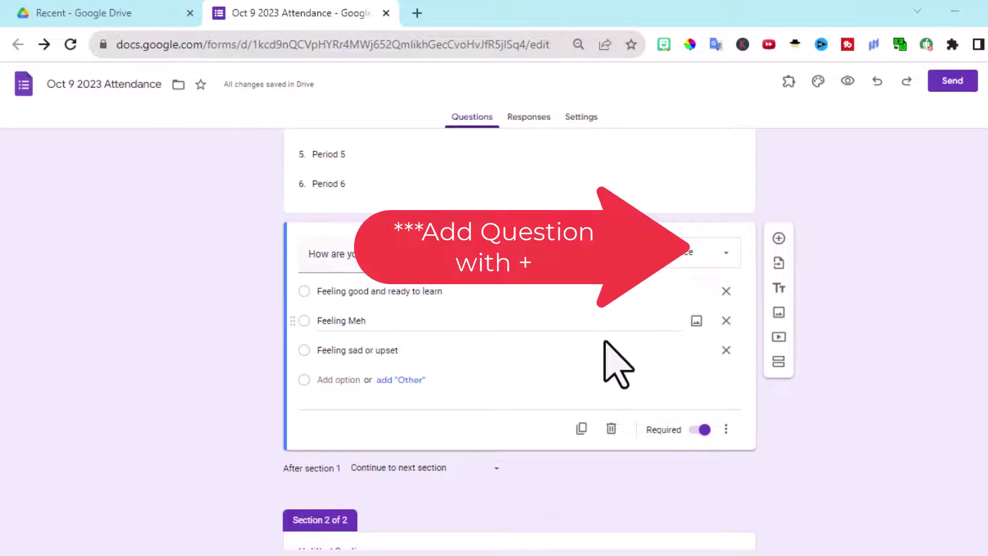
Add a multiple-choice question asking whether they'd like to share something, with Yes and No answers.
left_click(779, 239)
type("Wou")
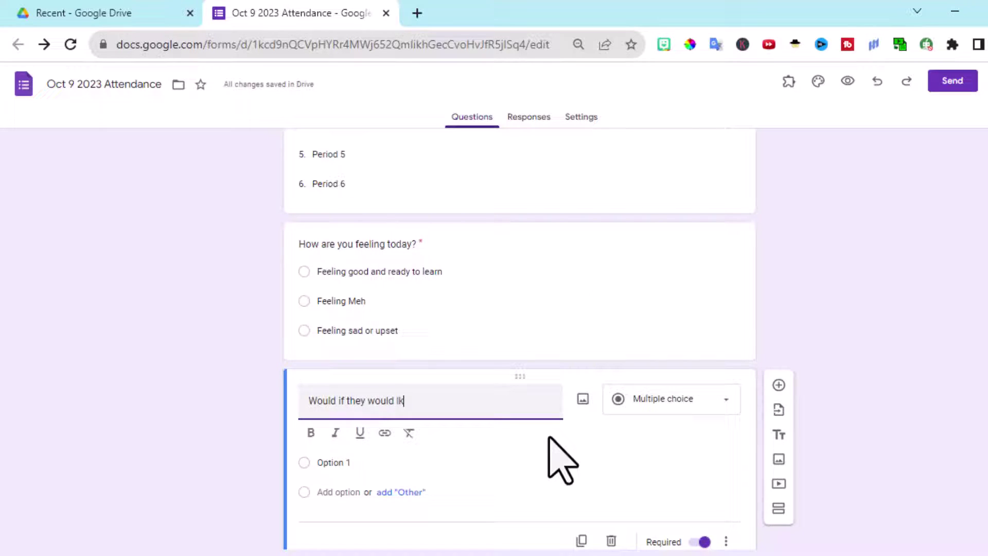
type("ld if they would like to share somet")
left_click(703, 398)
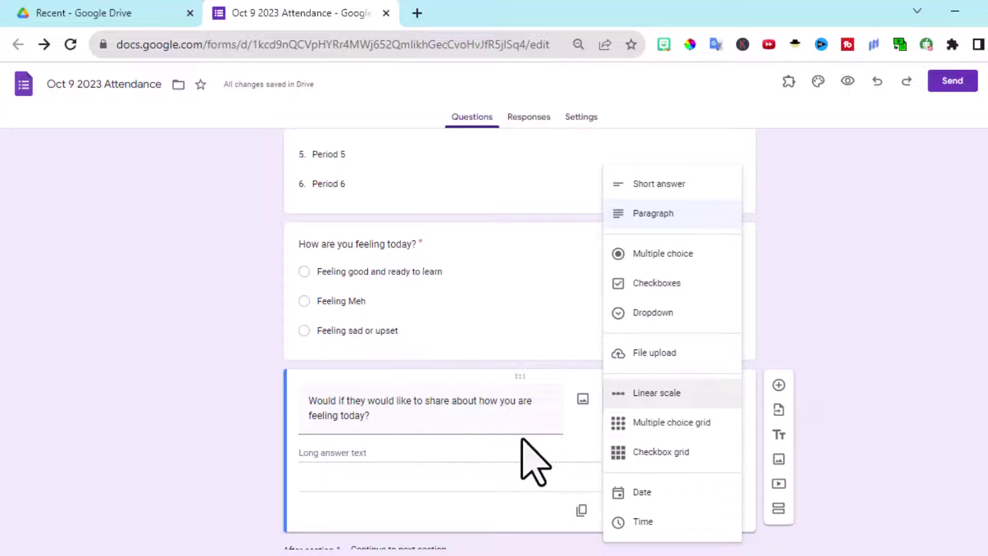
key("Up")
key("Return")
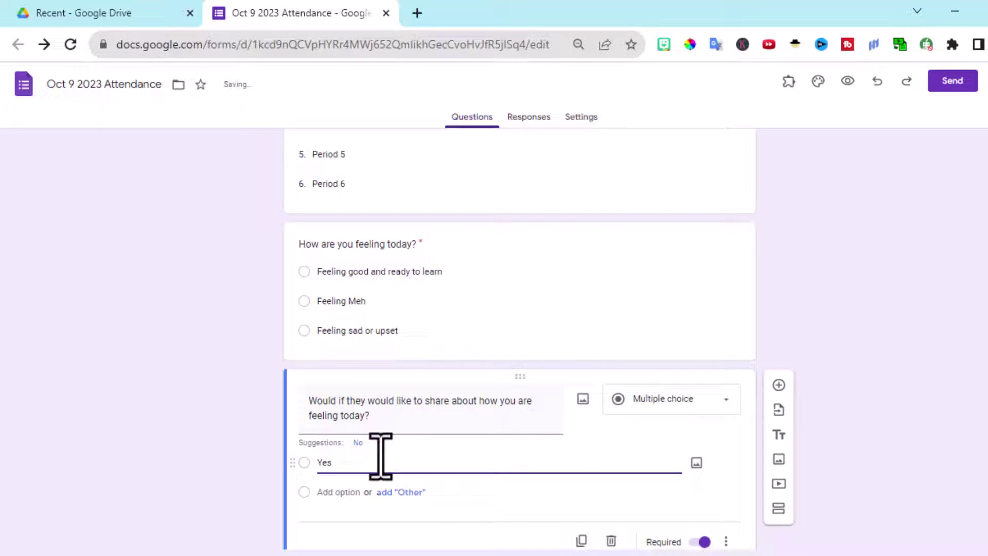
left_click(356, 443)
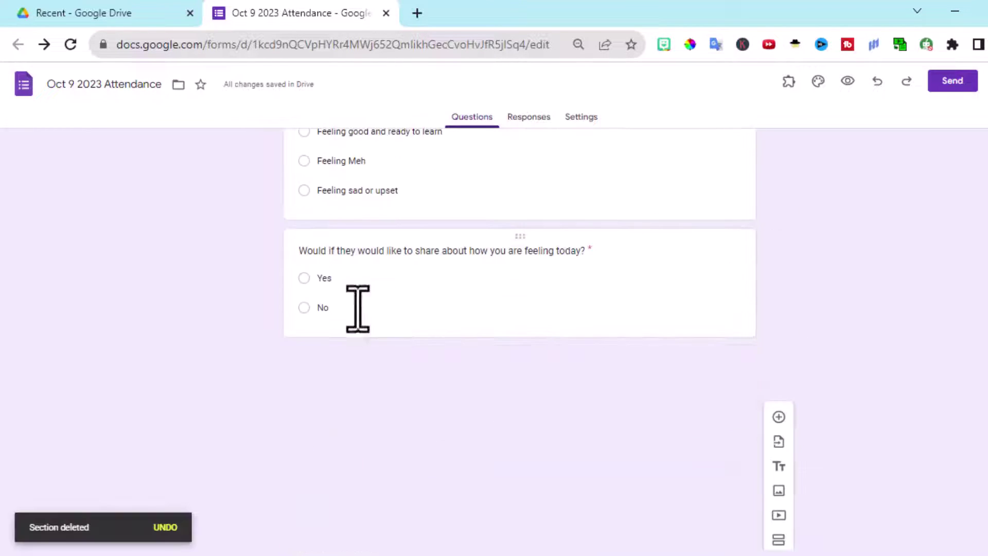
left_click(615, 280)
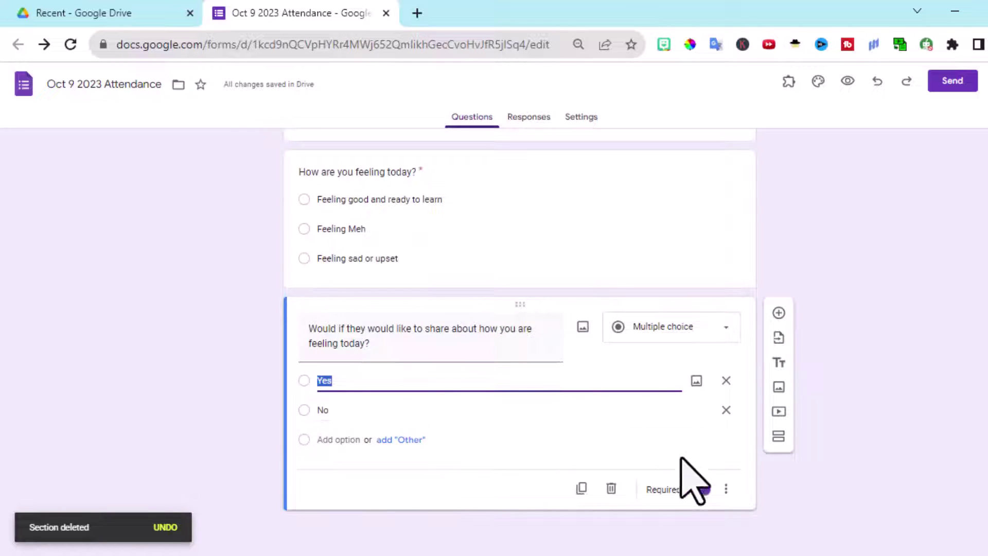
Enable 'Go to section based on answer' on the share question and set No to Submit form.
left_click(728, 488)
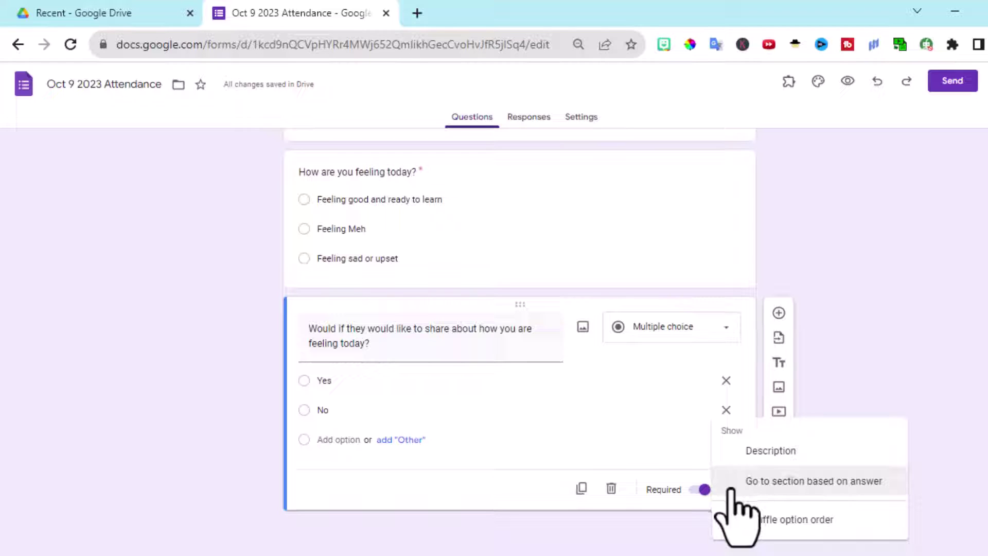
left_click(747, 483)
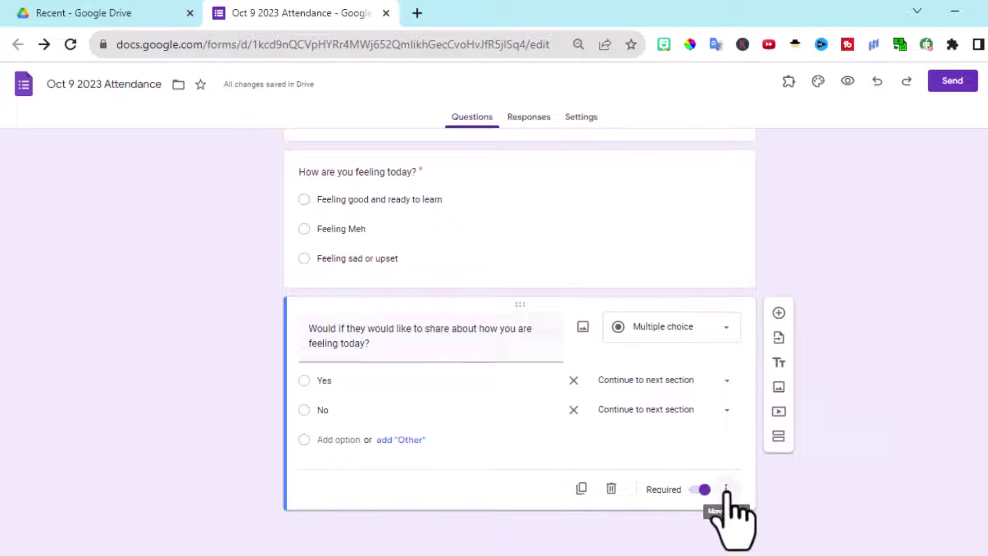
left_click(726, 489)
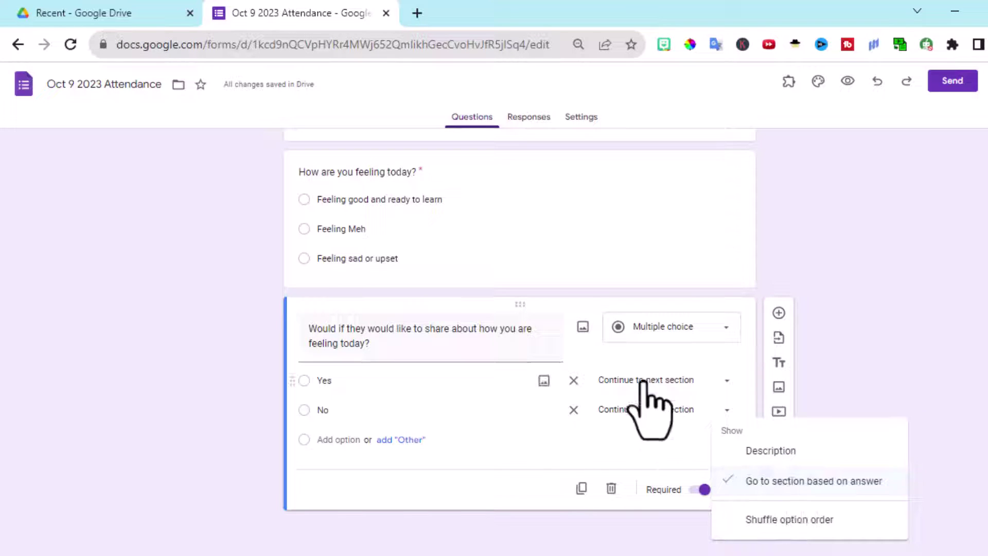
left_click(532, 411)
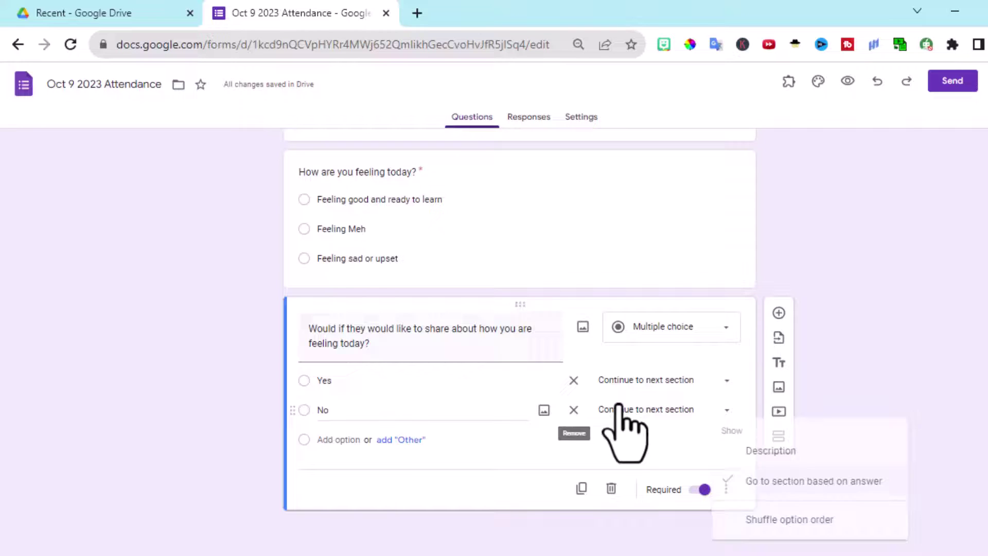
left_click(726, 414)
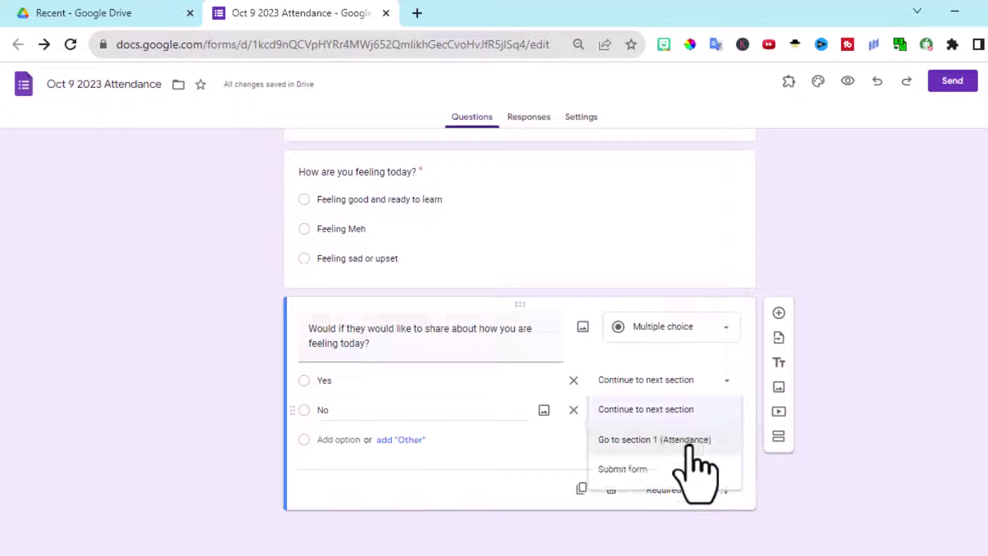
left_click(672, 468)
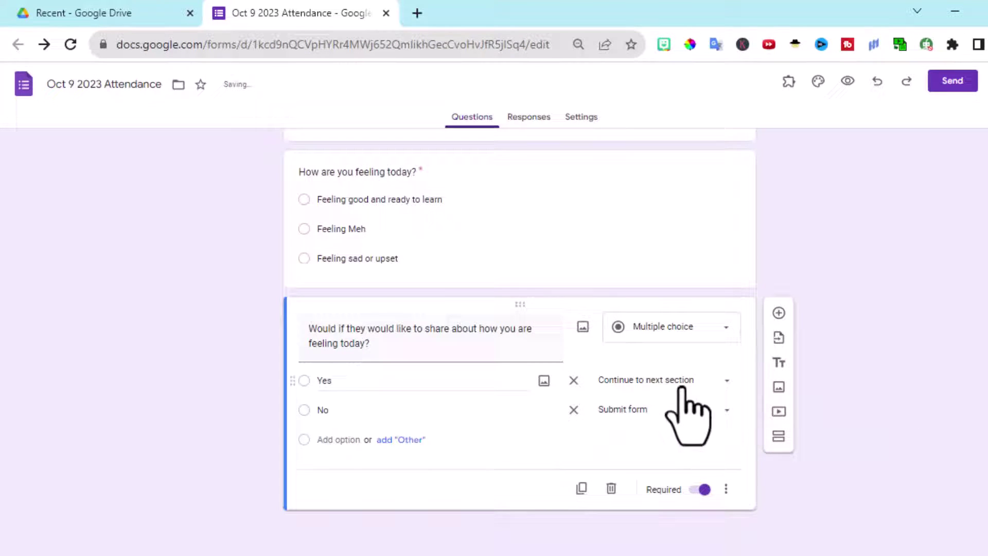
left_click(728, 382)
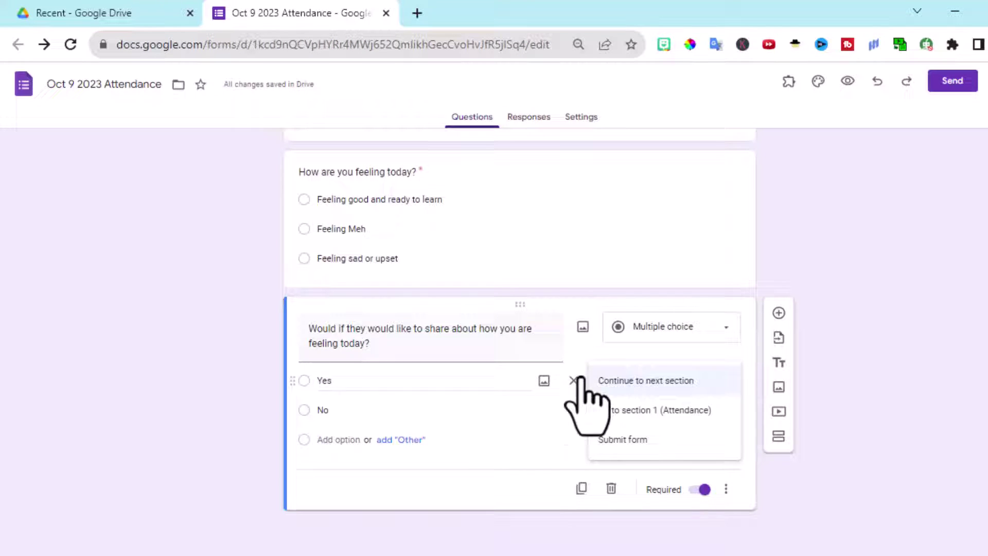
left_click(529, 454)
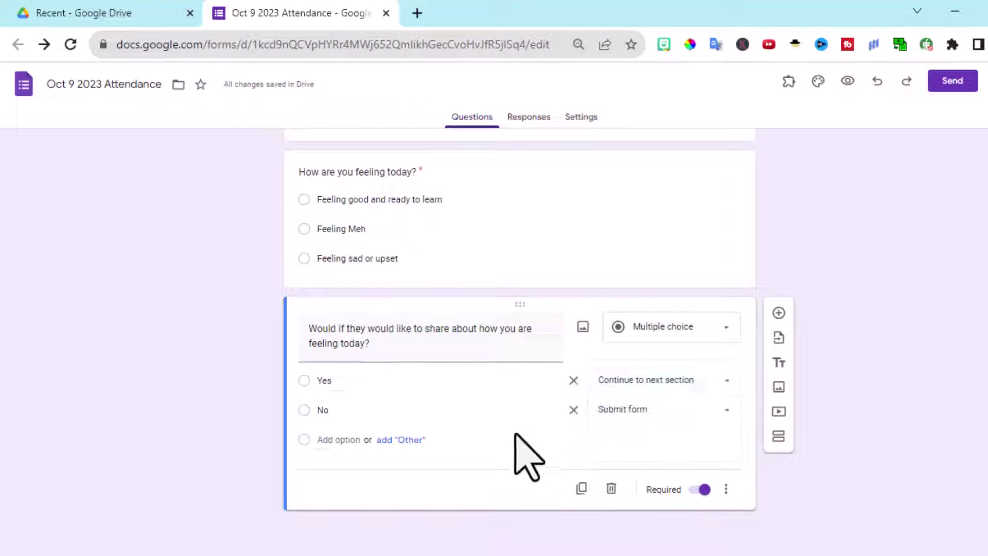
Add section 2, route Yes answers to it, and title it 'What would you like to share?'.
left_click(778, 436)
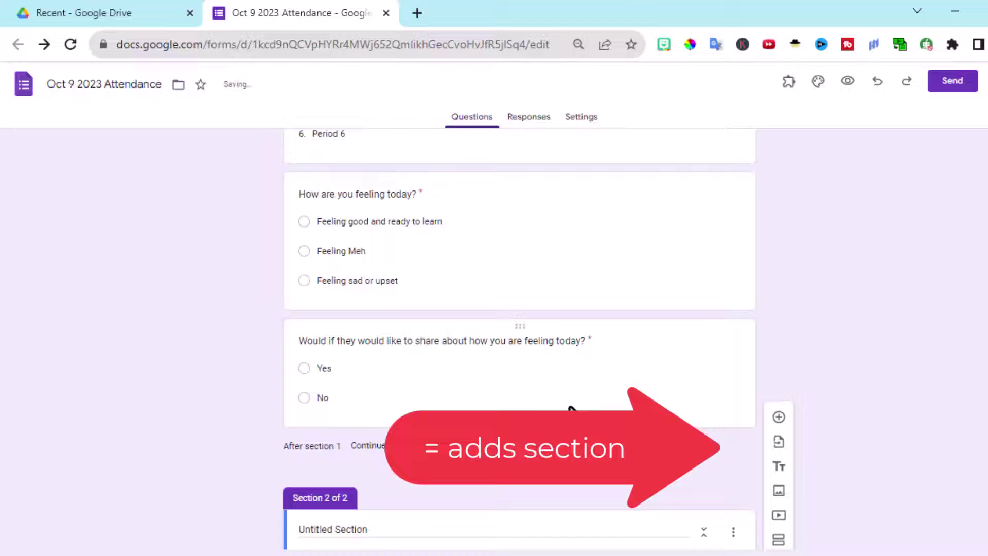
left_click(506, 390)
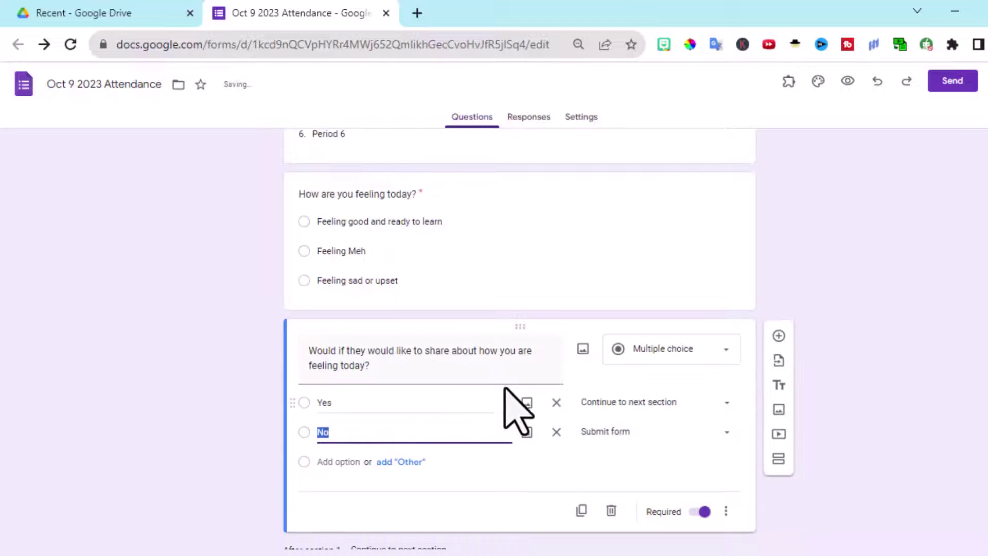
left_click(727, 404)
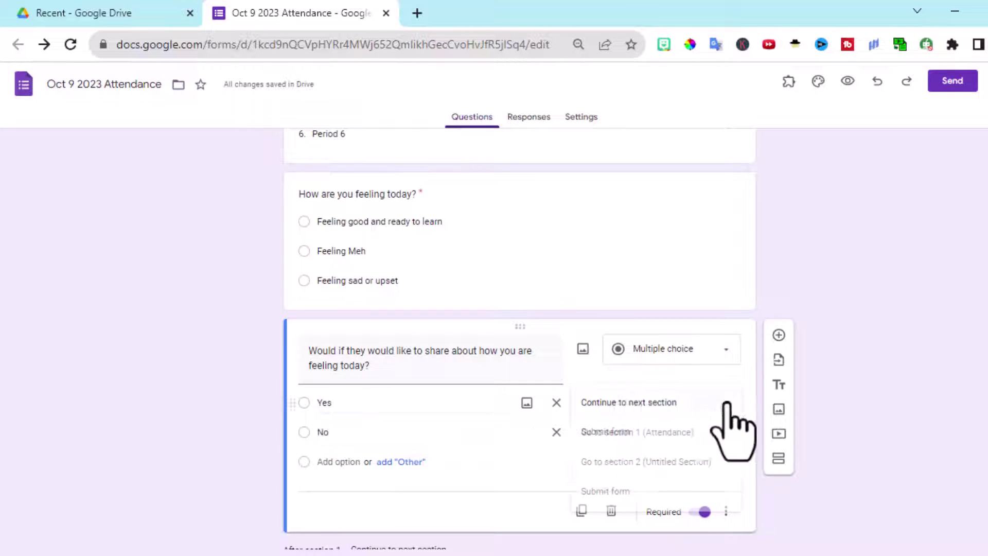
left_click(669, 462)
scroll(470, 406, "down", 3)
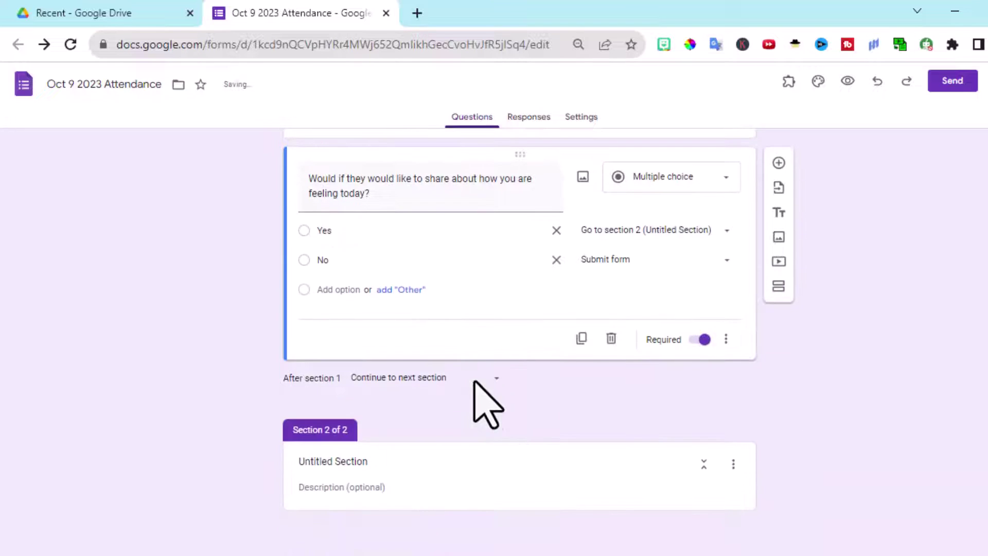
left_click(358, 465)
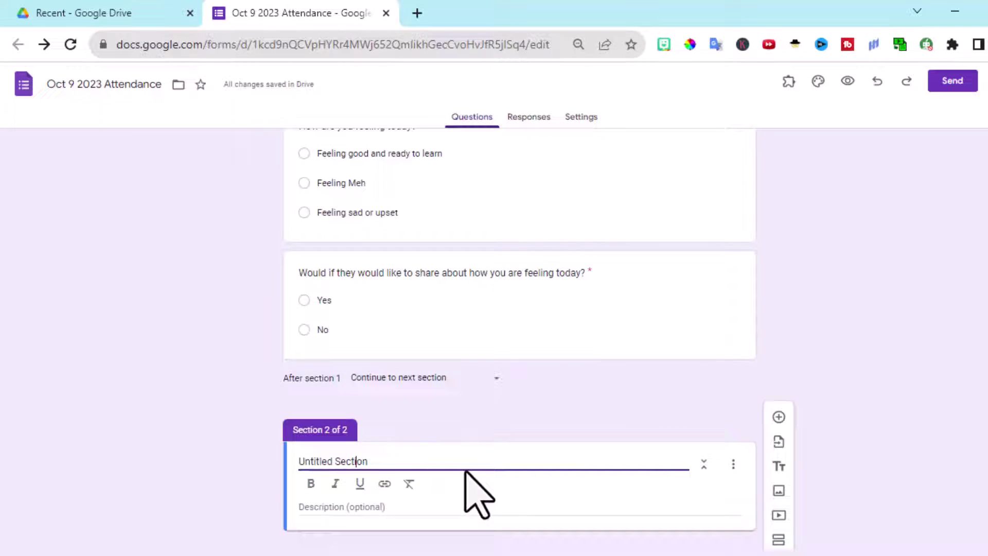
left_click_drag(390, 461, 276, 459)
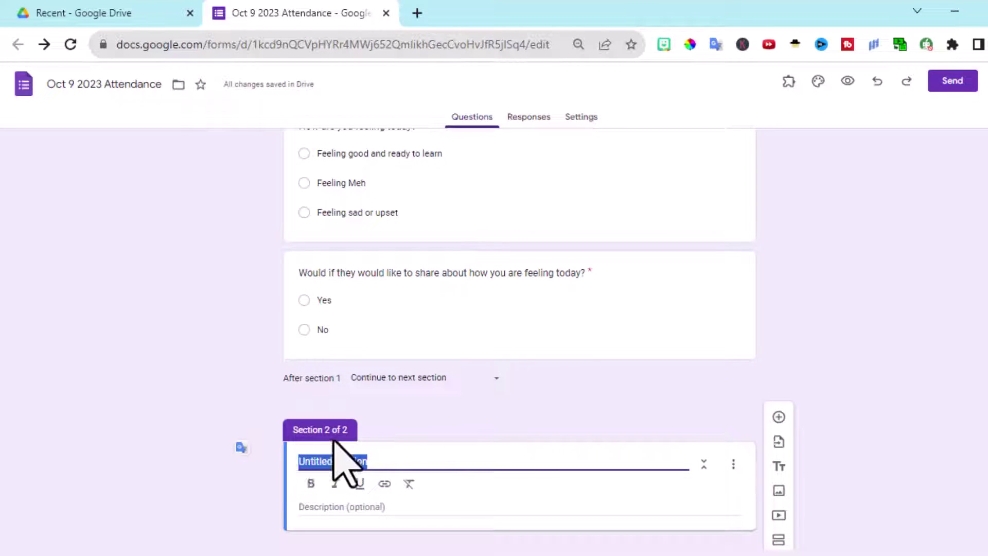
type("What would you like to share?")
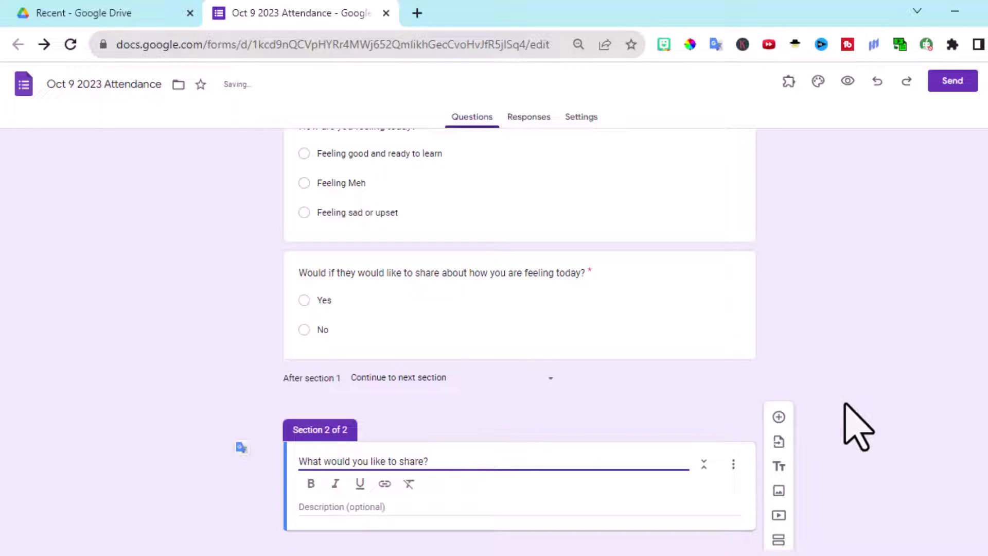
Add a paragraph question 'What would you like to share?' in section 2 and set section 1 to Submit form.
left_click(779, 416)
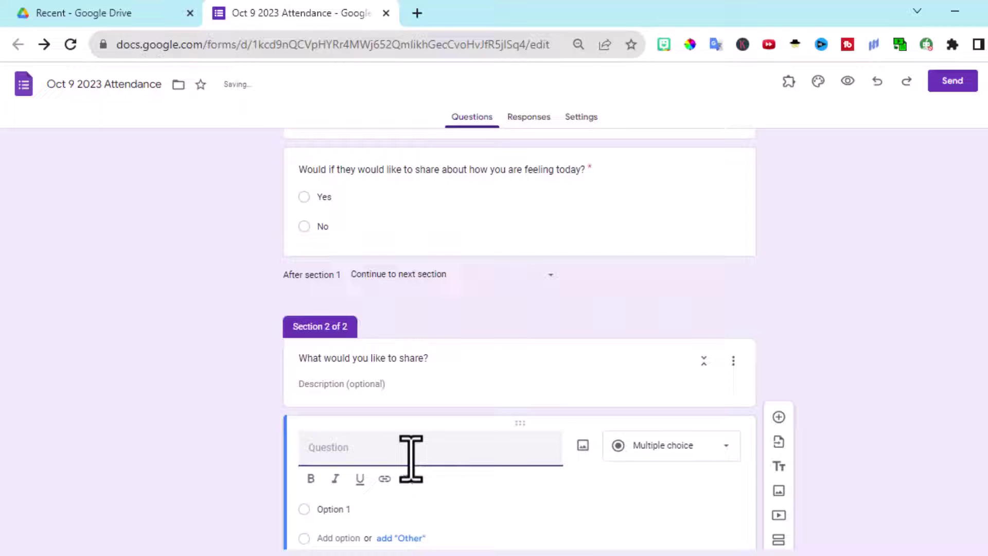
left_click(445, 360)
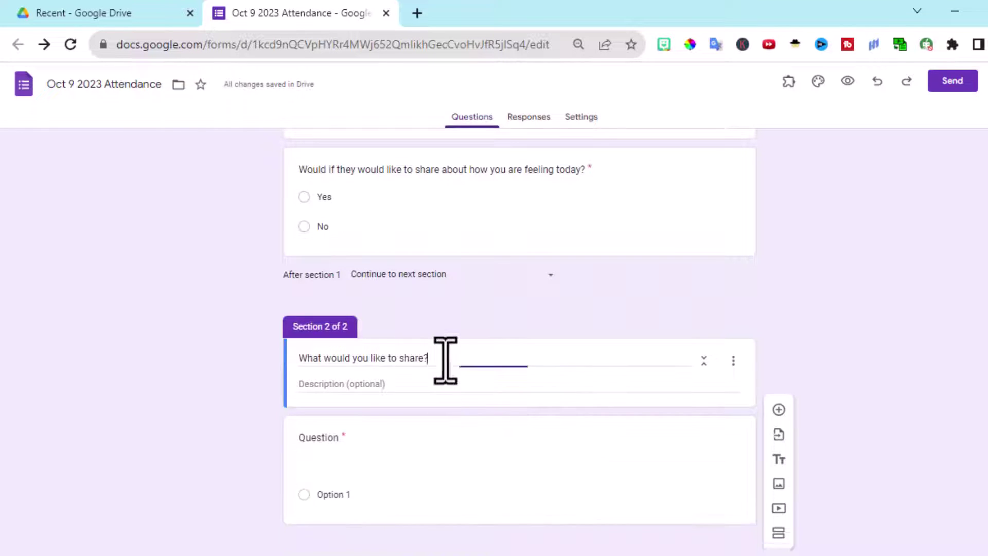
left_click_drag(446, 360, 306, 359)
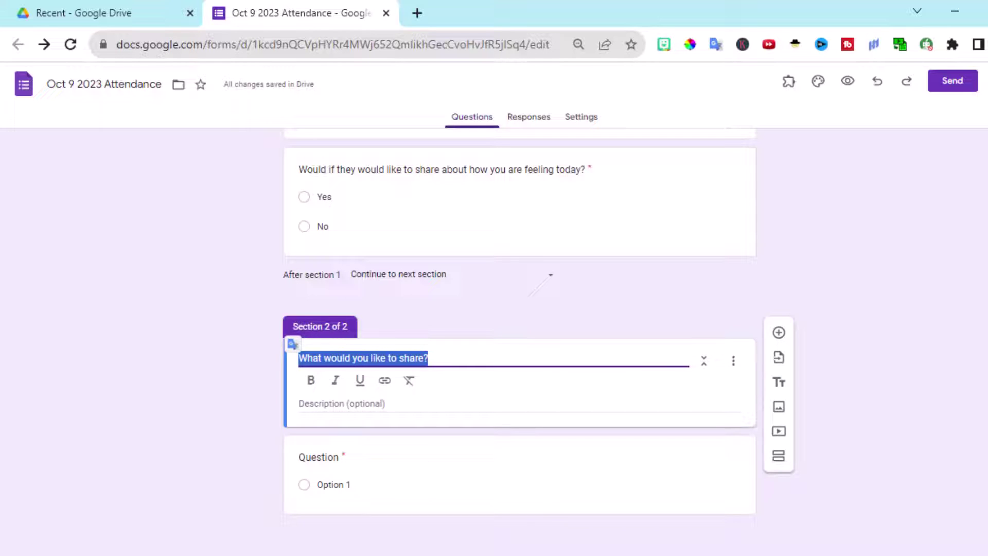
left_click(313, 460)
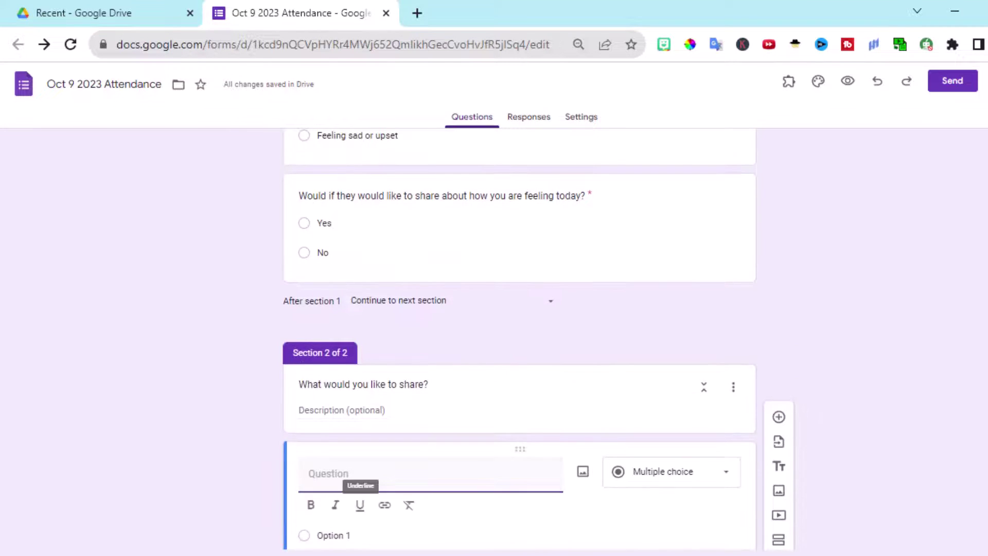
type("What would you like to share?")
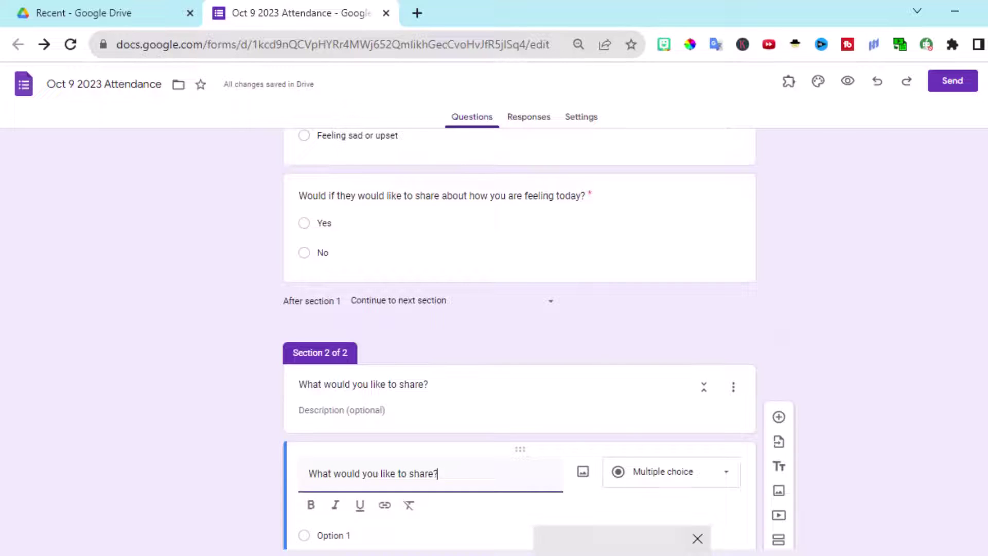
left_click(698, 537)
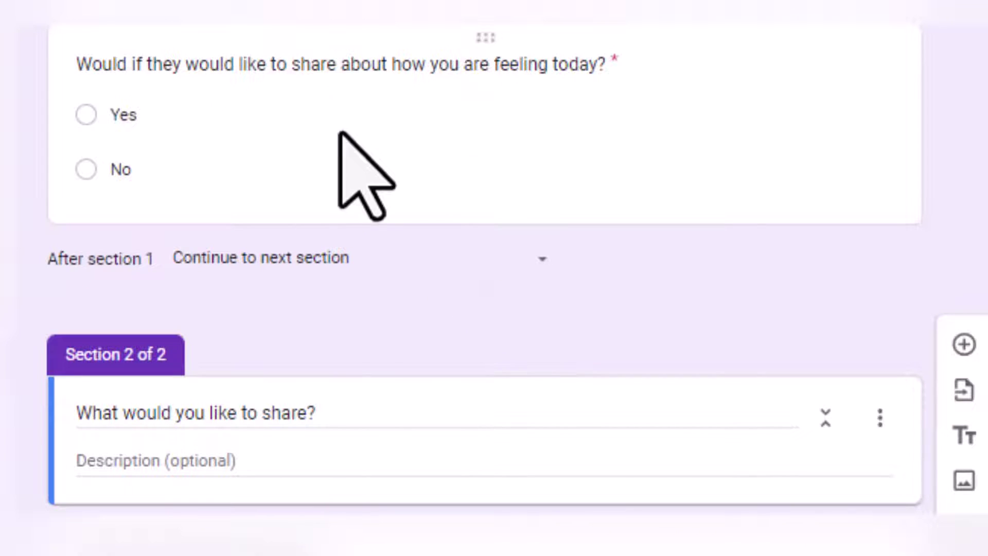
left_click(538, 262)
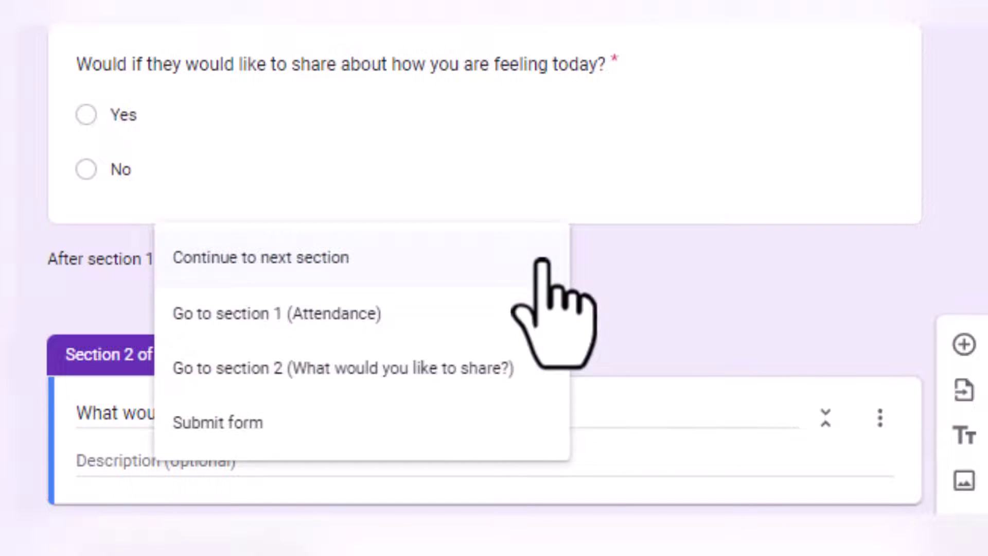
left_click(353, 431)
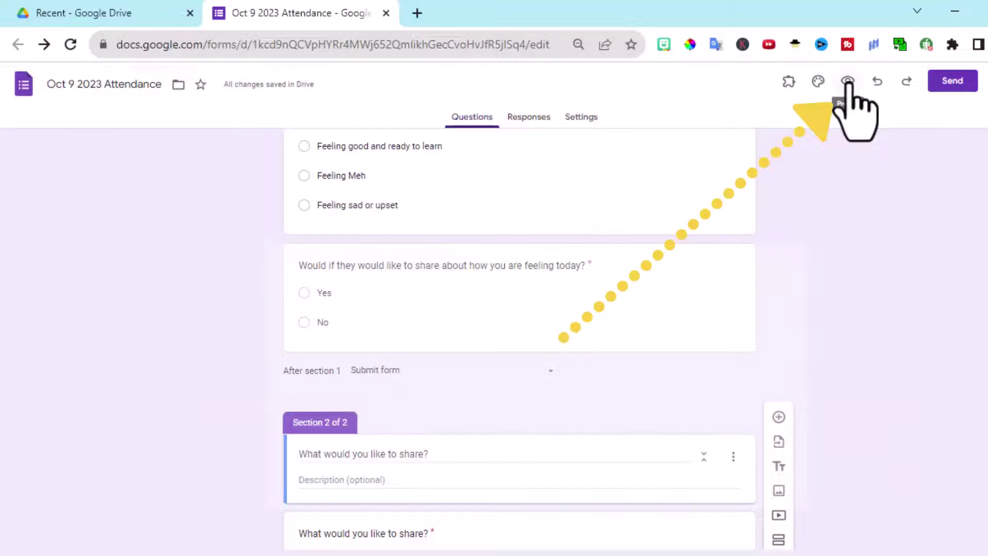
Preview and submit a test response: Period 1, feeling good, Yes, sharing a note about cold brew tea.
left_click(847, 82)
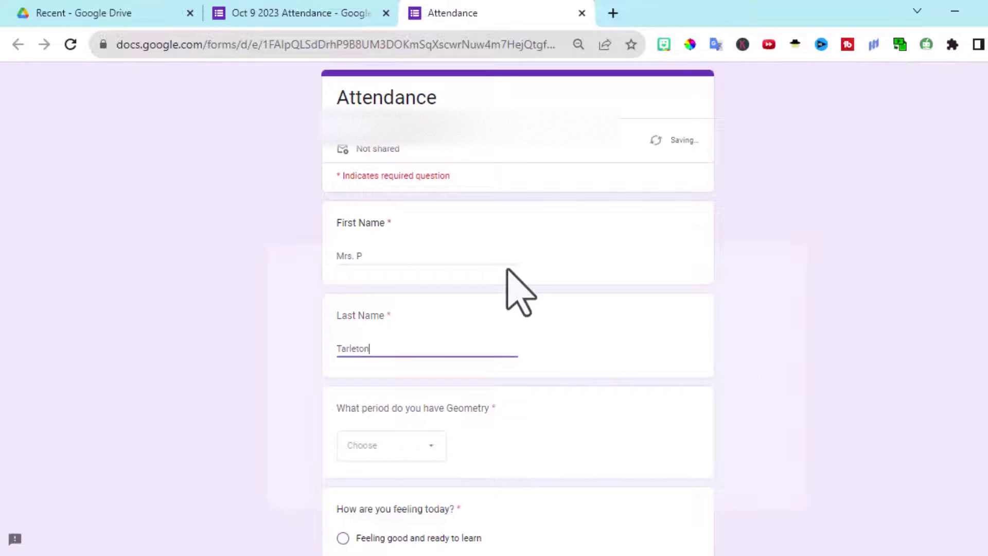
left_click(423, 445)
left_click(360, 374)
scroll(386, 360, "down", 5)
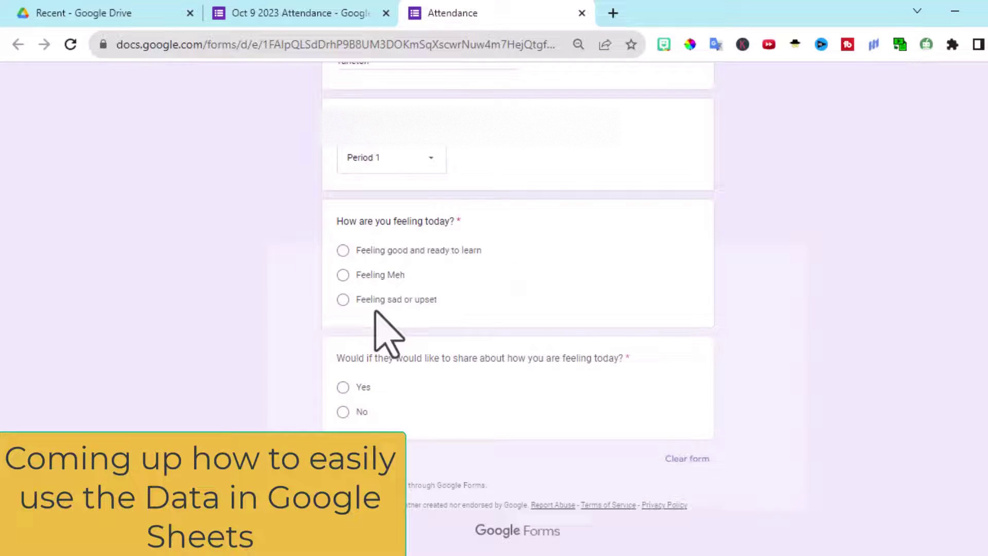
left_click(343, 251)
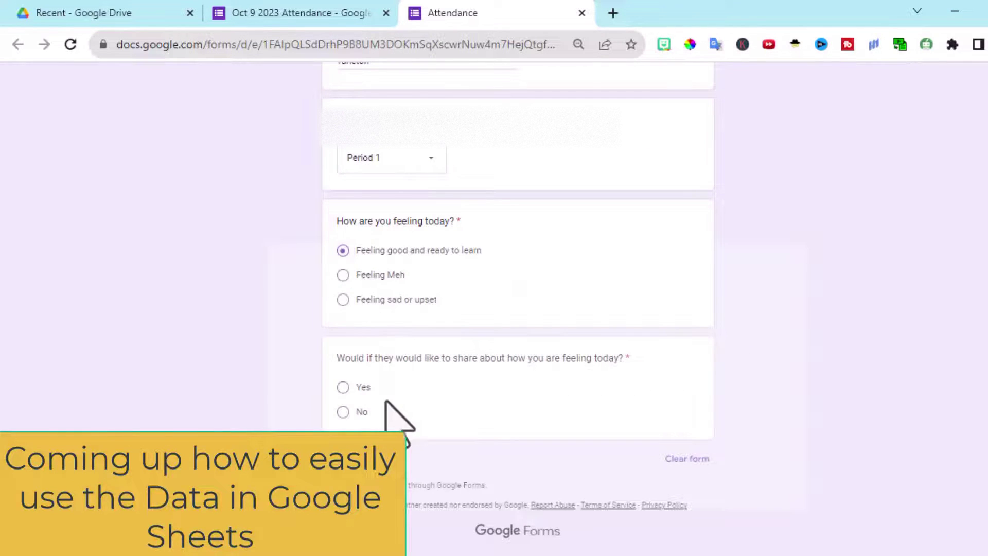
left_click(343, 387)
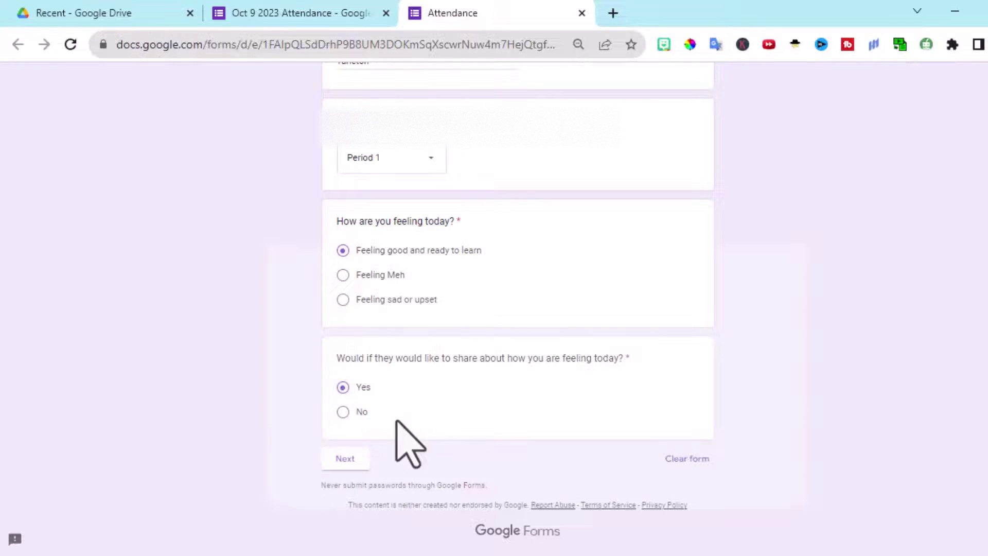
left_click(343, 458)
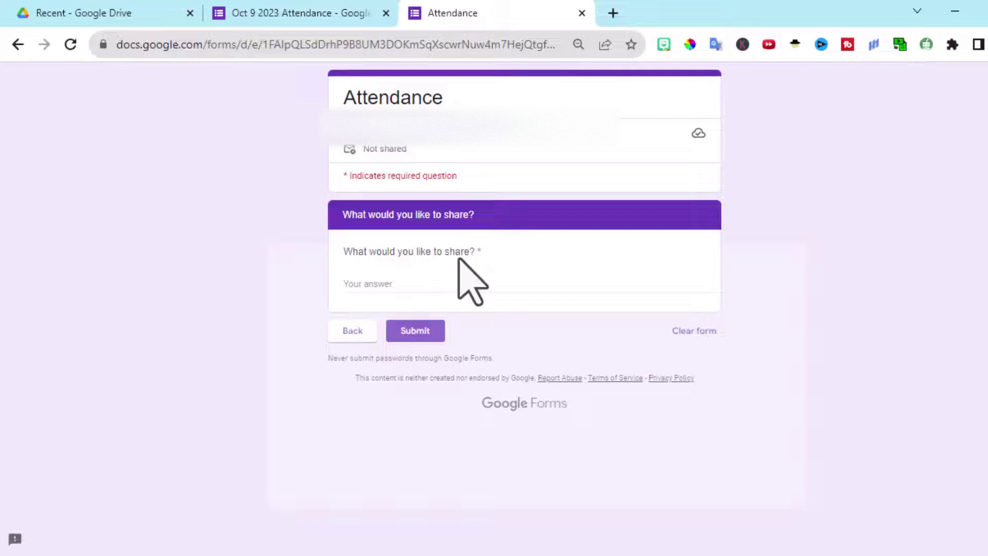
left_click(380, 284)
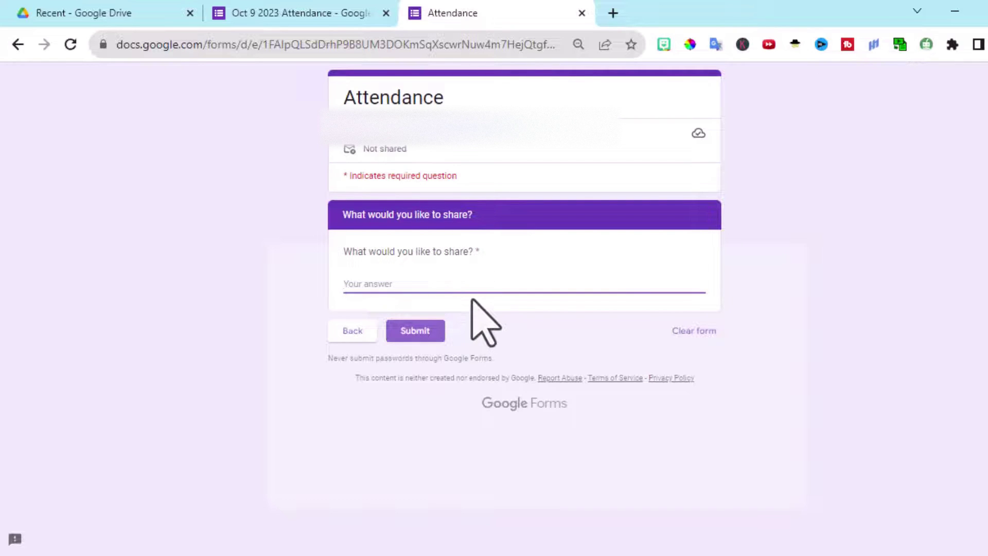
type("Today is a good day because I have my cold brew tea.")
left_click(423, 335)
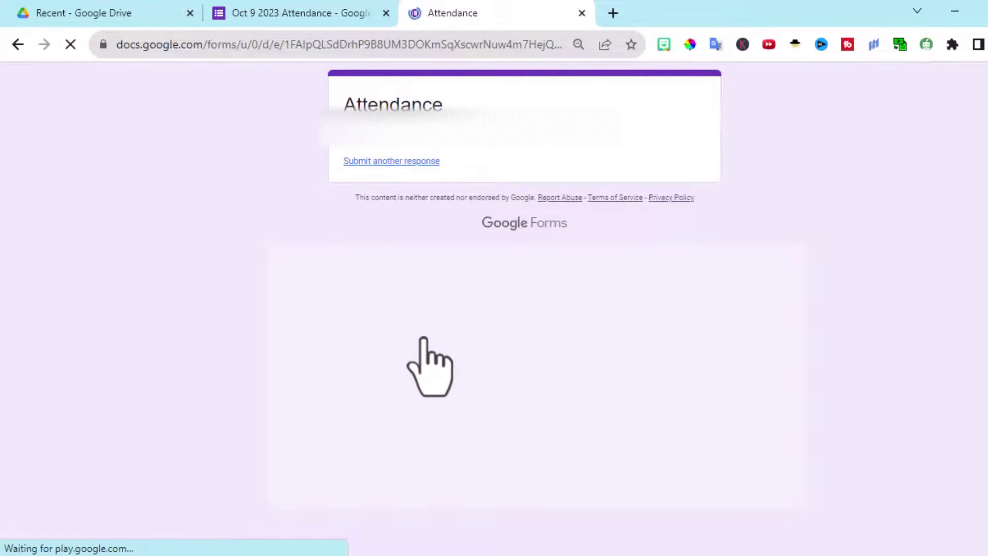
Submit another test response answering No, then begin one that continues to the share section.
left_click(418, 161)
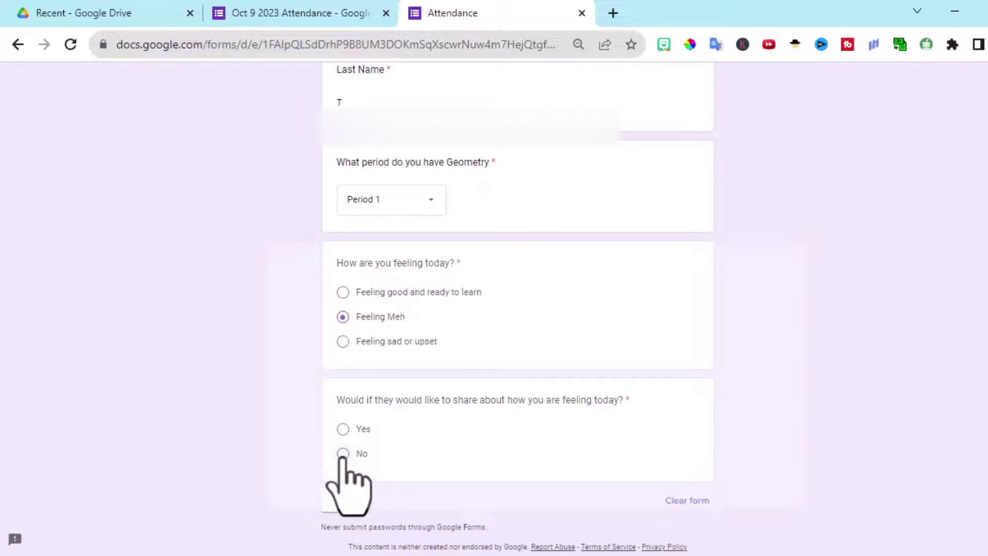
left_click(342, 454)
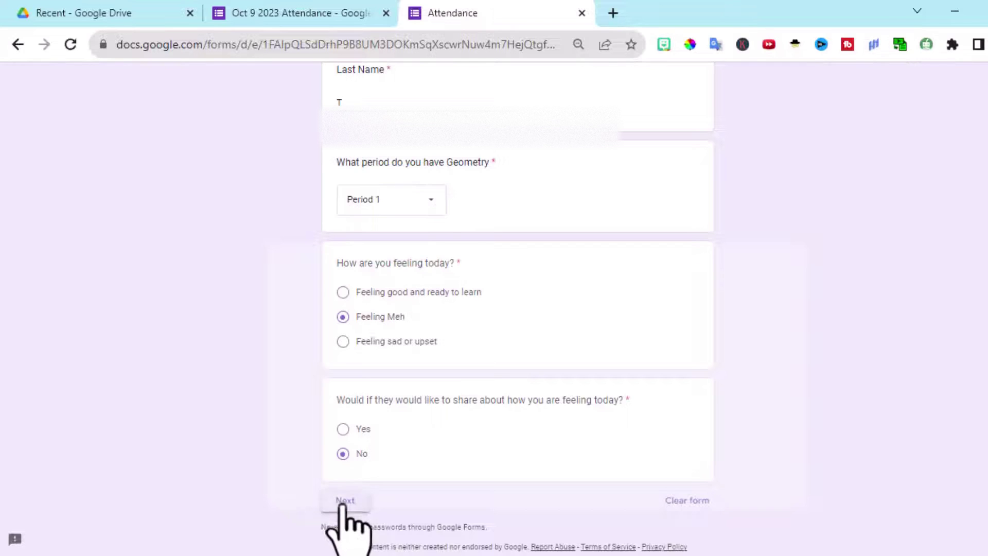
left_click(344, 502)
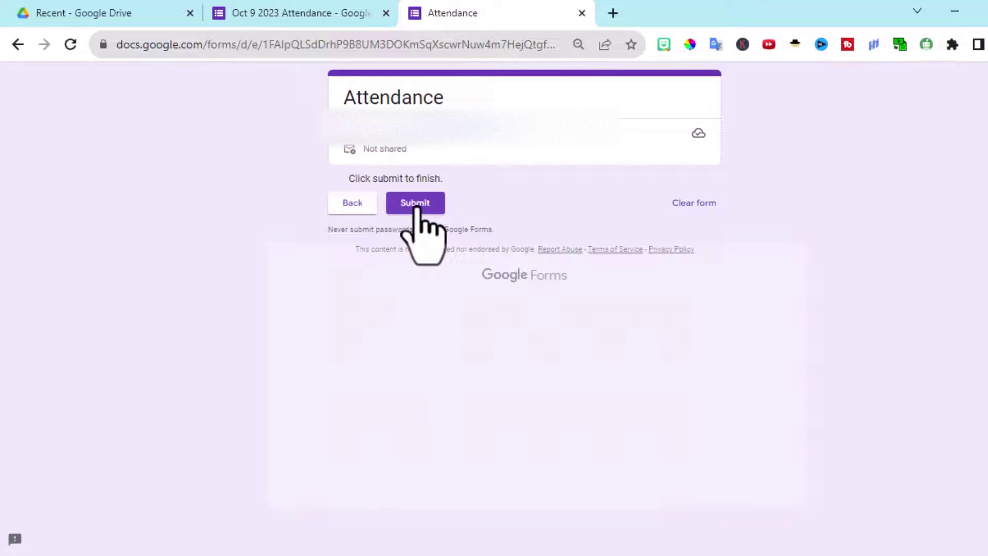
left_click(415, 204)
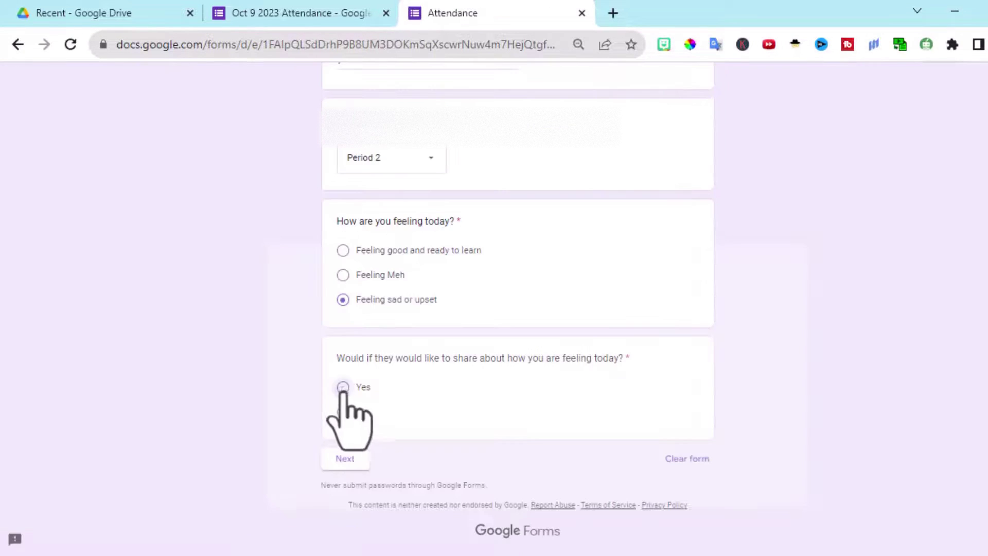
left_click(354, 463)
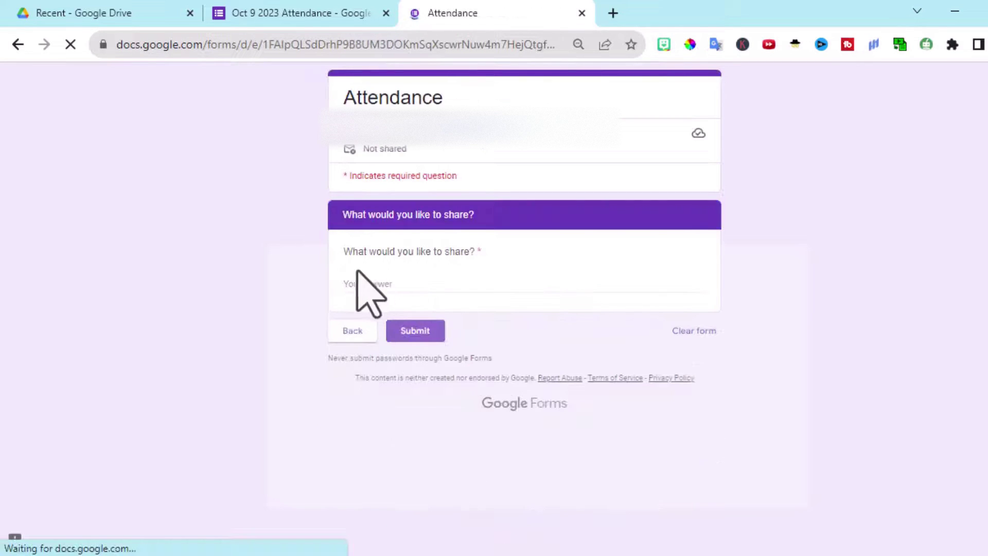
left_click(415, 291)
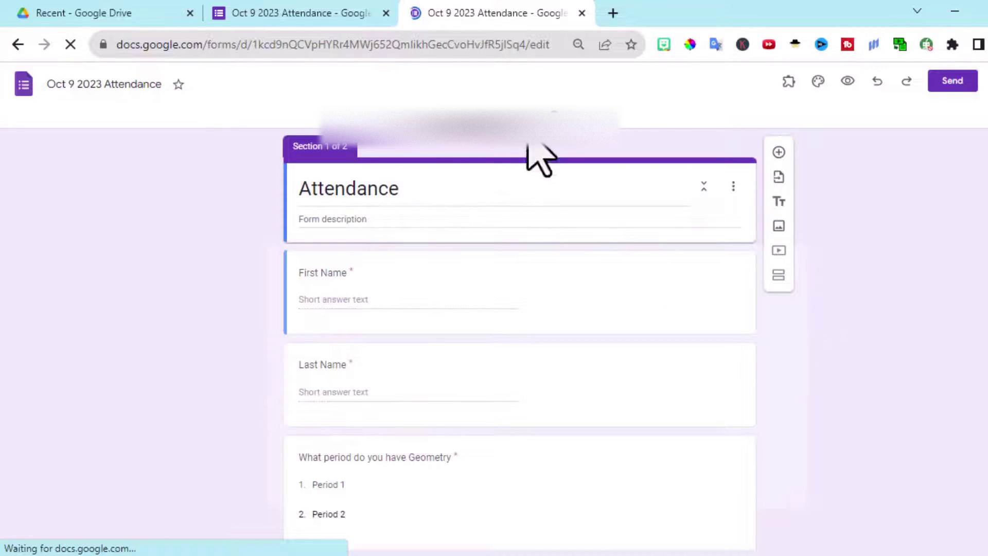
Link the form's responses to a newly created spreadsheet, Oct 9 2023 Attendance (Responses).
left_click(524, 123)
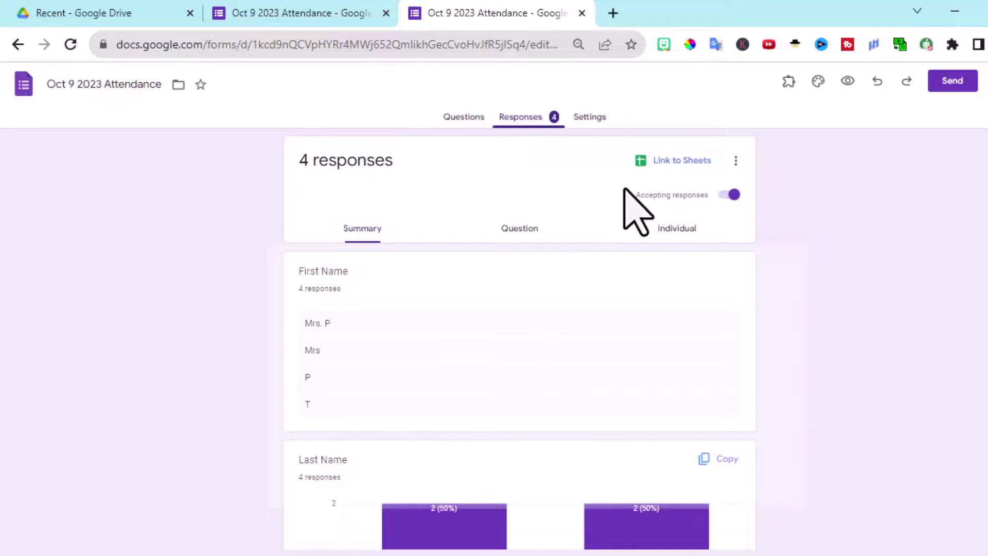
left_click(675, 161)
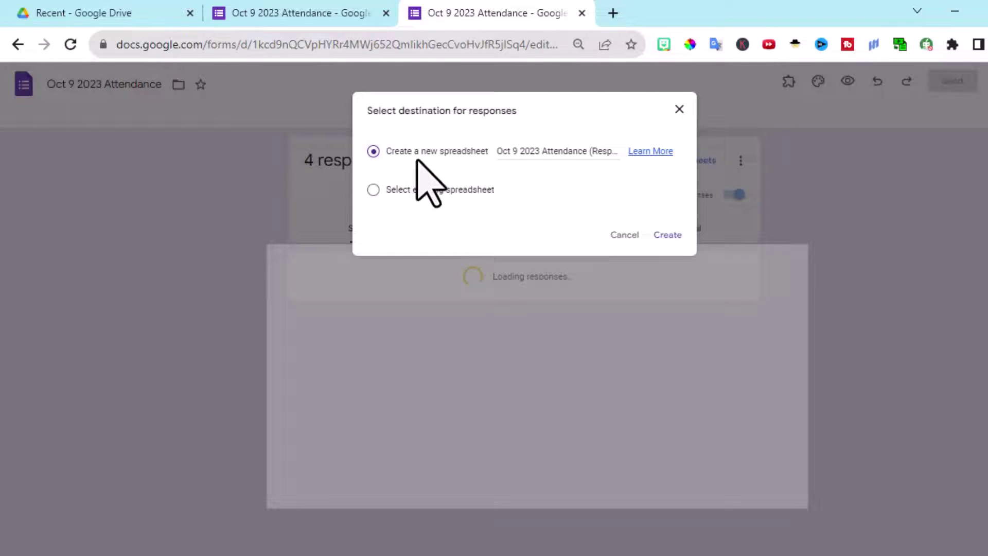
left_click(667, 234)
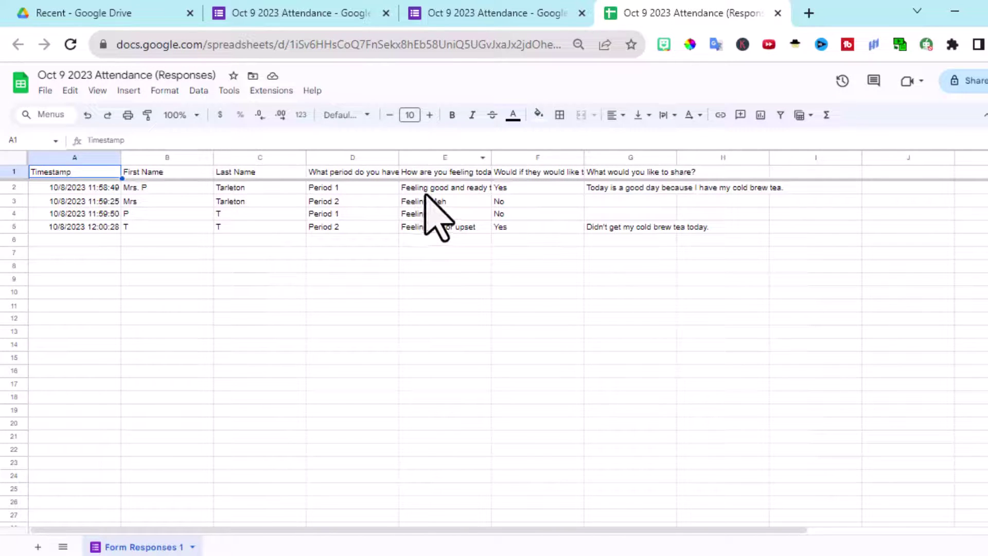
Add a green 'Text contains' rule for 'Feeling good and ready to learn' on column E (E1:E105).
left_click(449, 188)
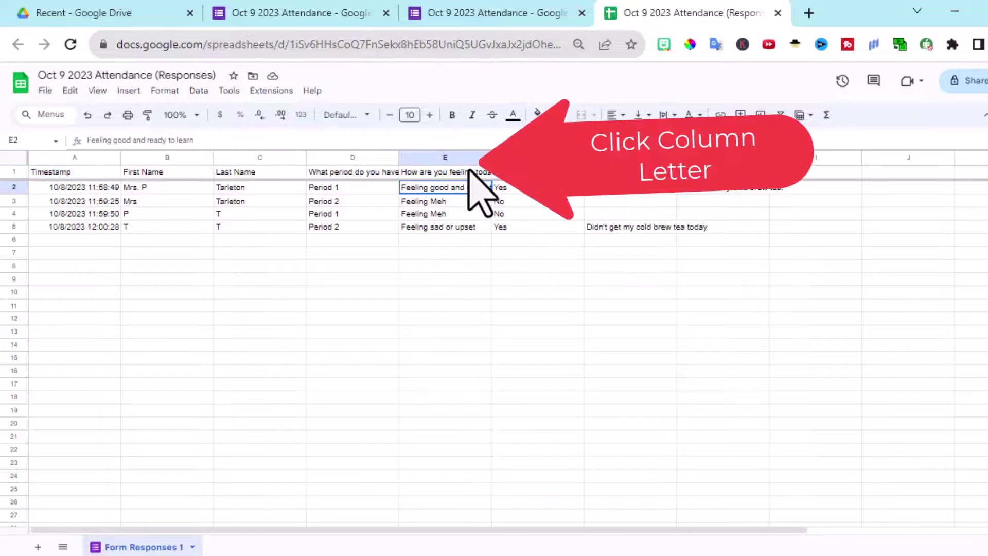
left_click(445, 157)
left_click(165, 91)
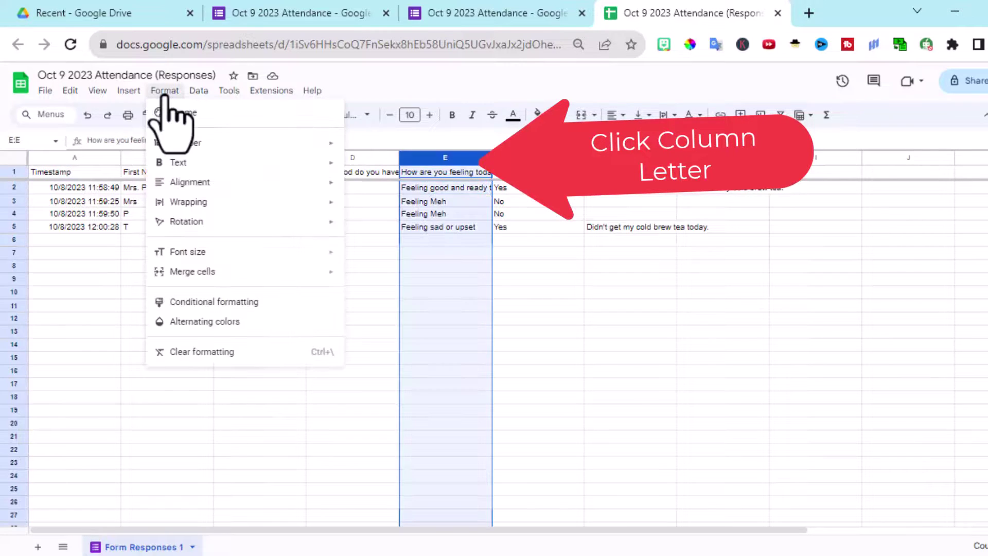
left_click(215, 302)
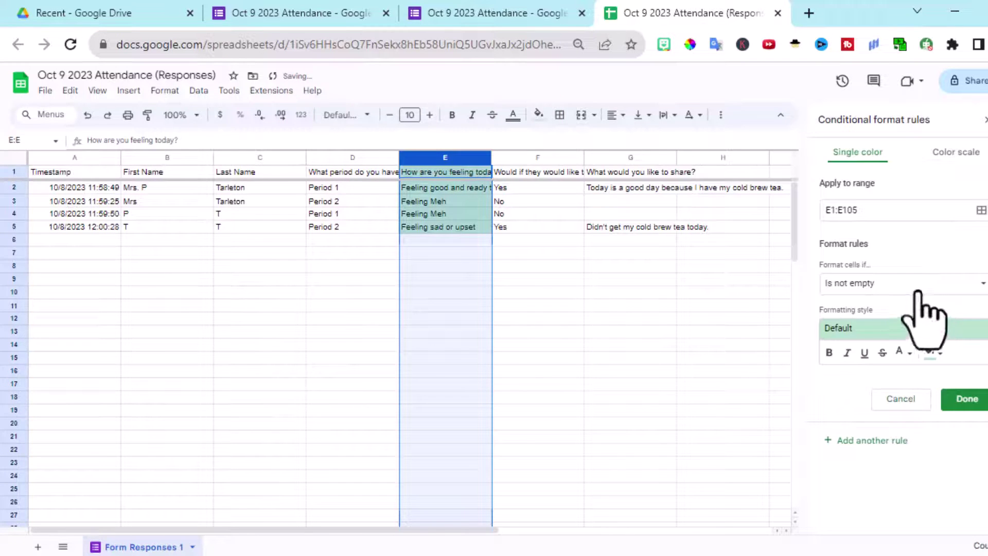
left_click(911, 284)
left_click(892, 304)
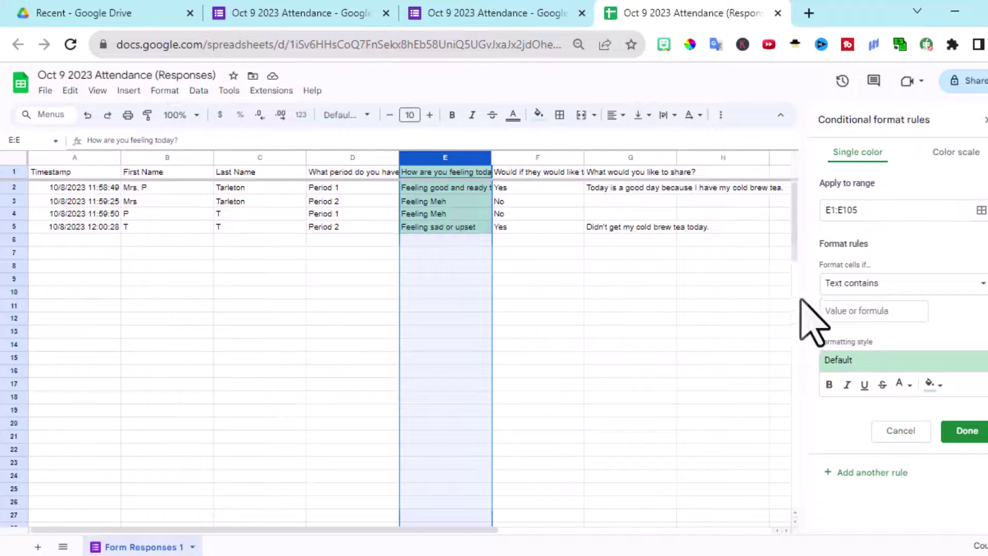
left_click(854, 310)
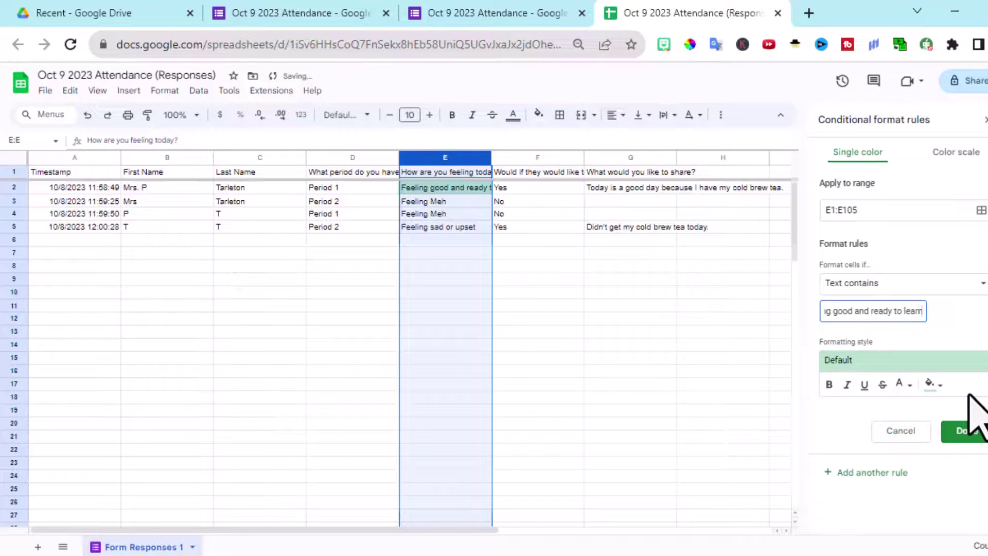
left_click(961, 432)
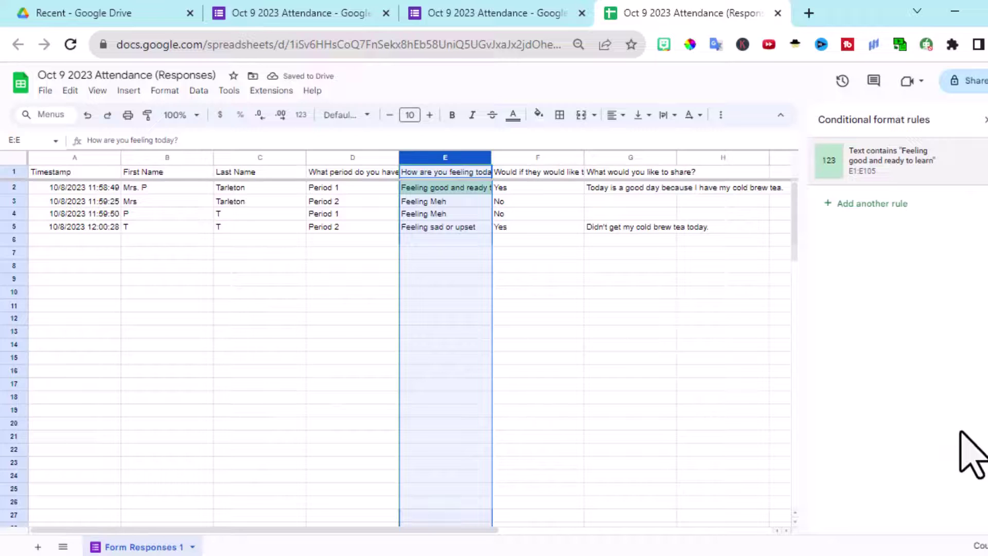
Add a second 'Text contains' rule colouring 'Feeling Meh' cells in E1:E105 yellow.
left_click(872, 205)
left_click(901, 282)
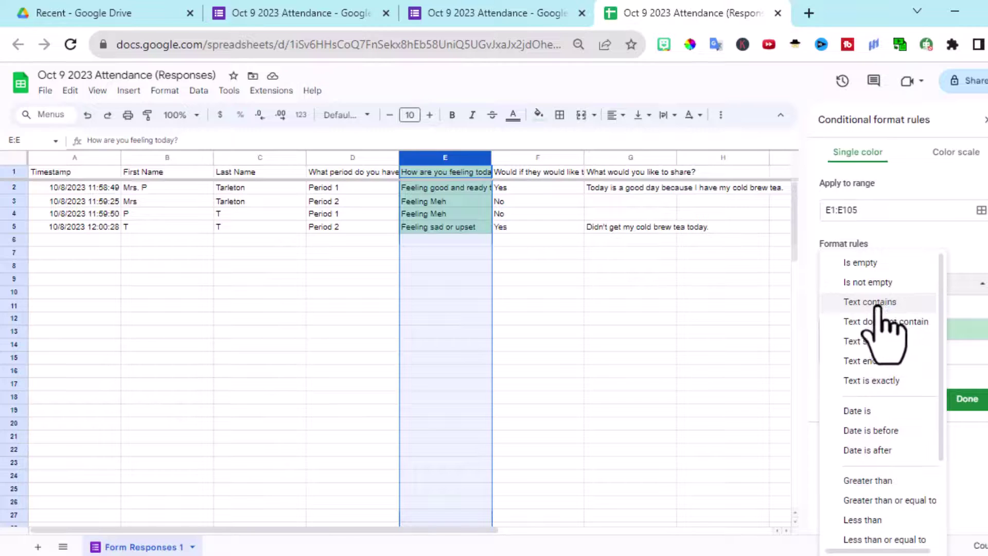
left_click(870, 303)
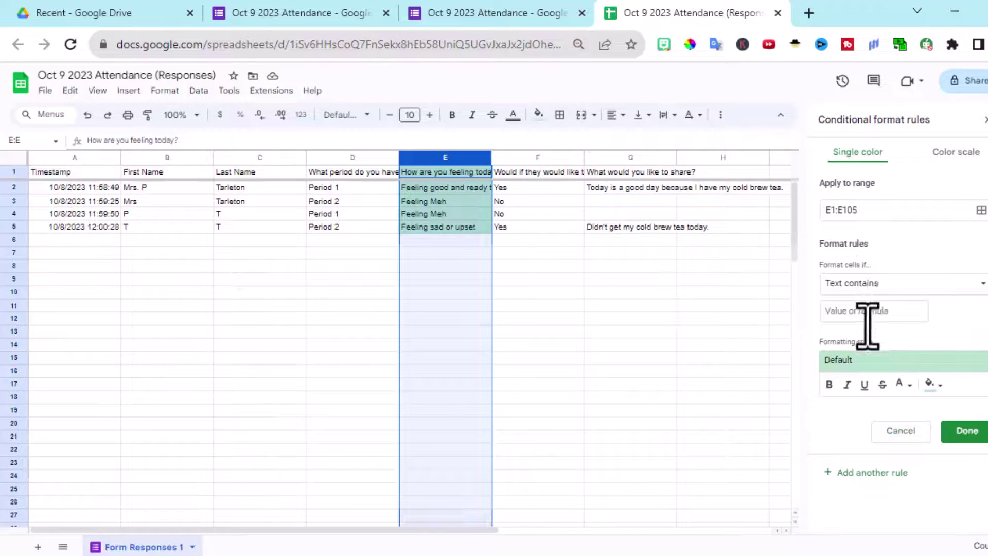
left_click(861, 315)
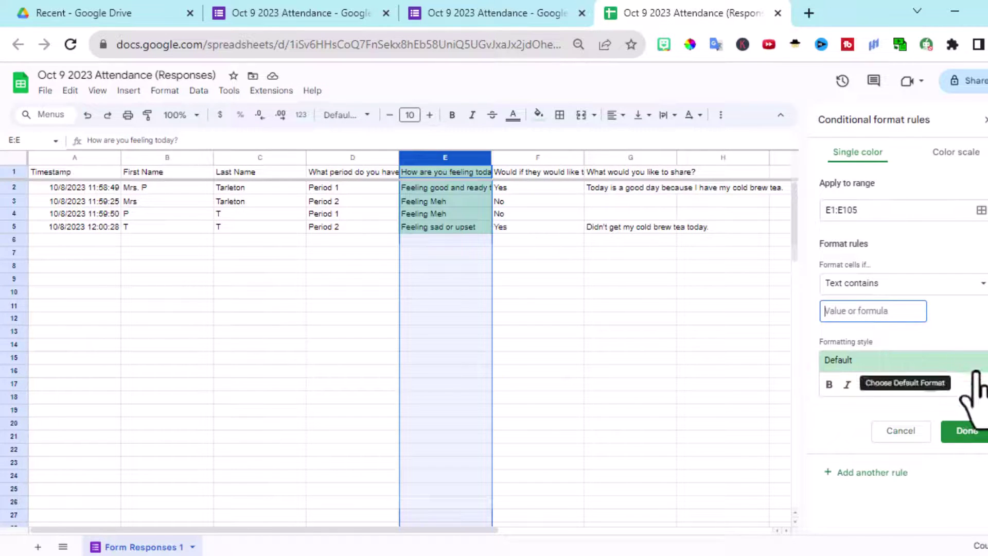
type("Feeling Meh")
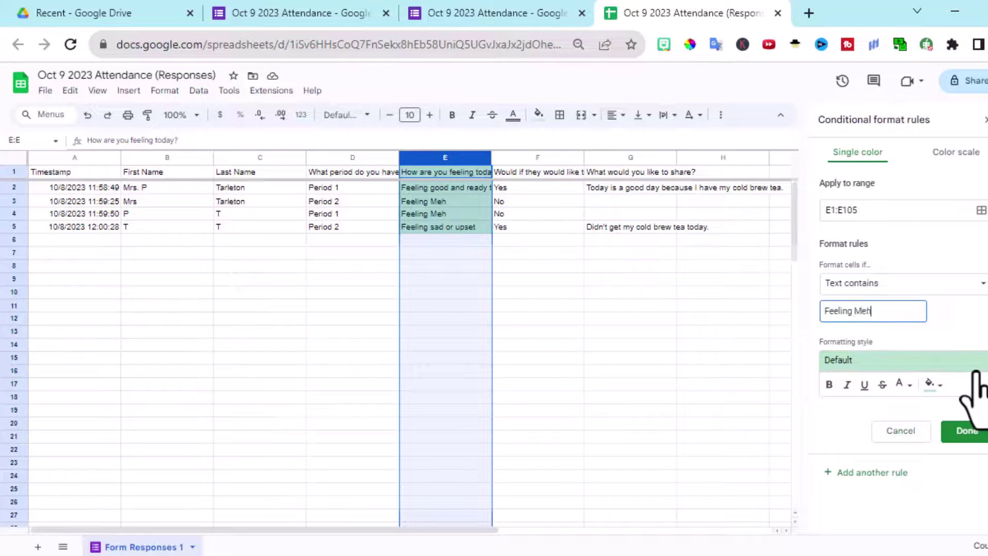
left_click(921, 366)
left_click(905, 394)
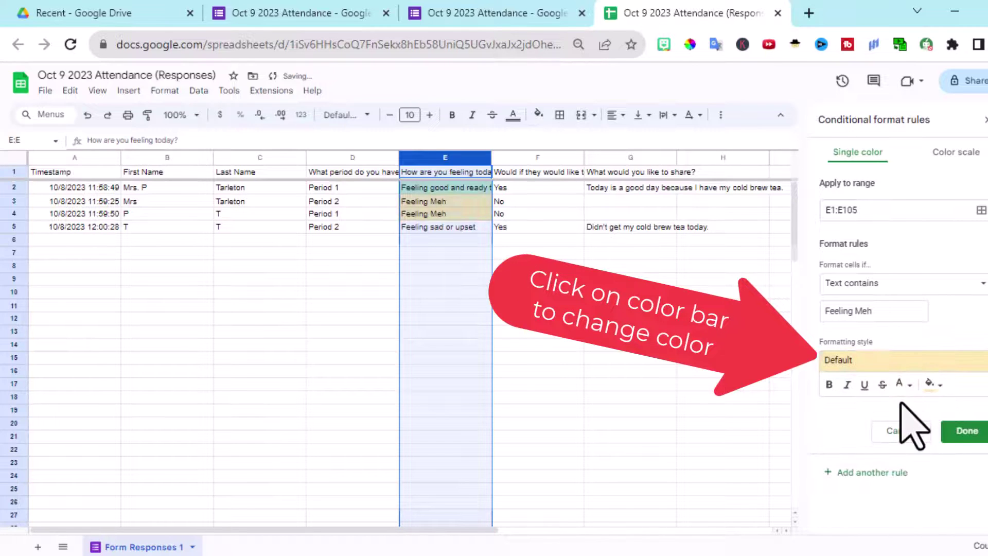
left_click(968, 431)
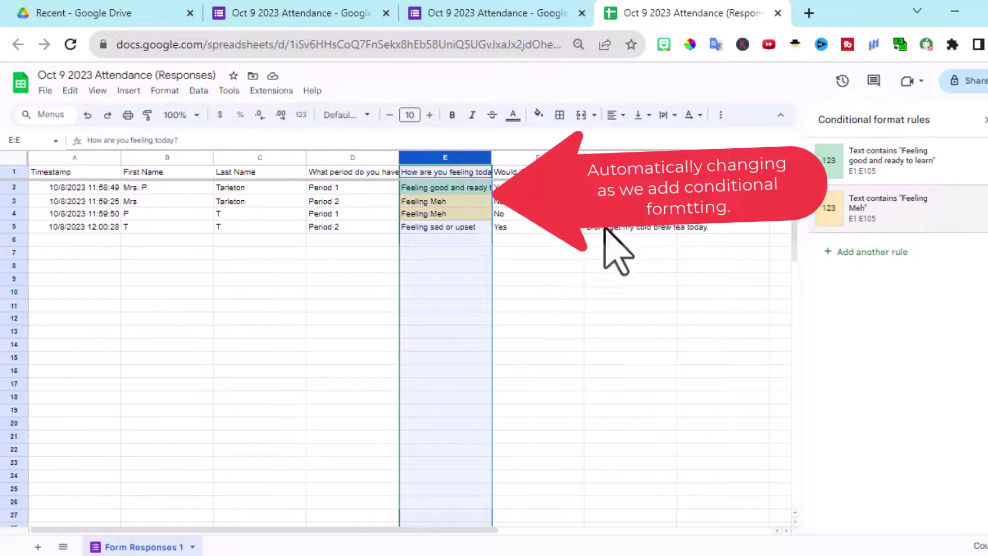
Add a third 'Text contains' rule colouring 'Feeling sad or upset' cells in E1:E105 red.
left_click(875, 253)
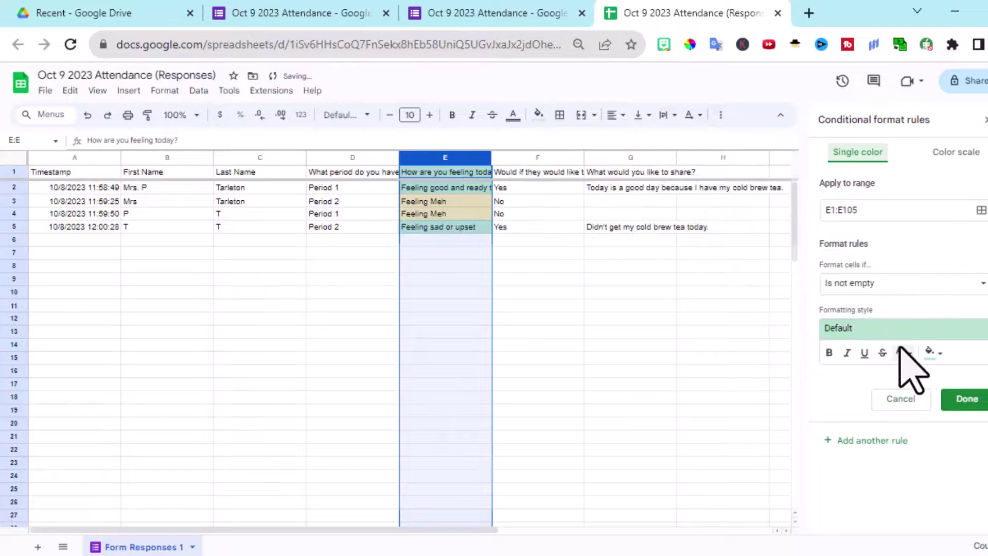
left_click(879, 284)
left_click(883, 303)
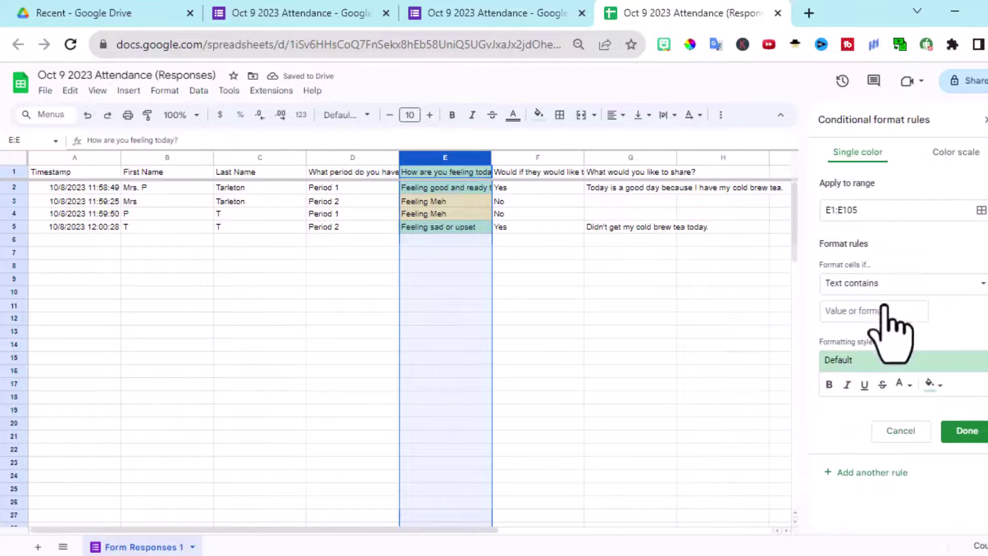
left_click(881, 312)
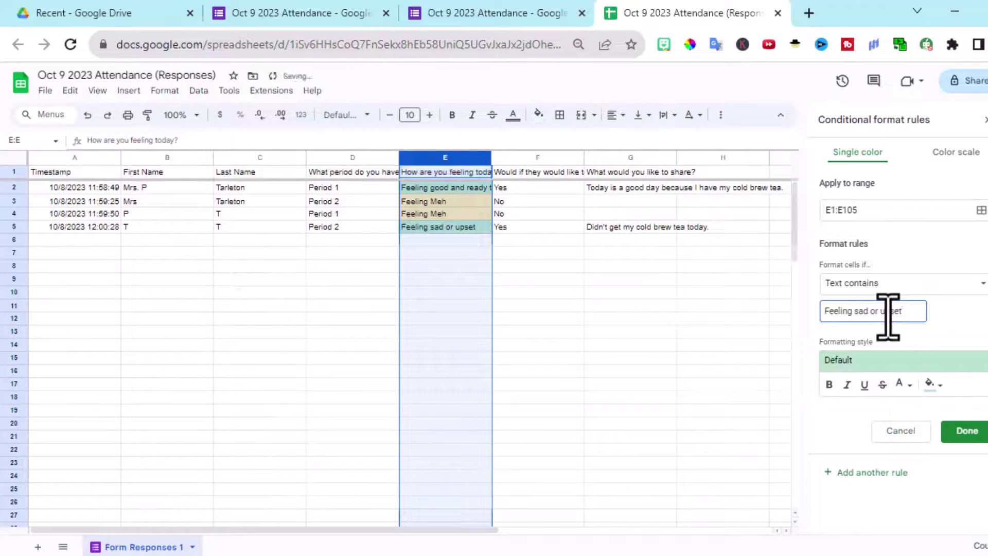
left_click(902, 360)
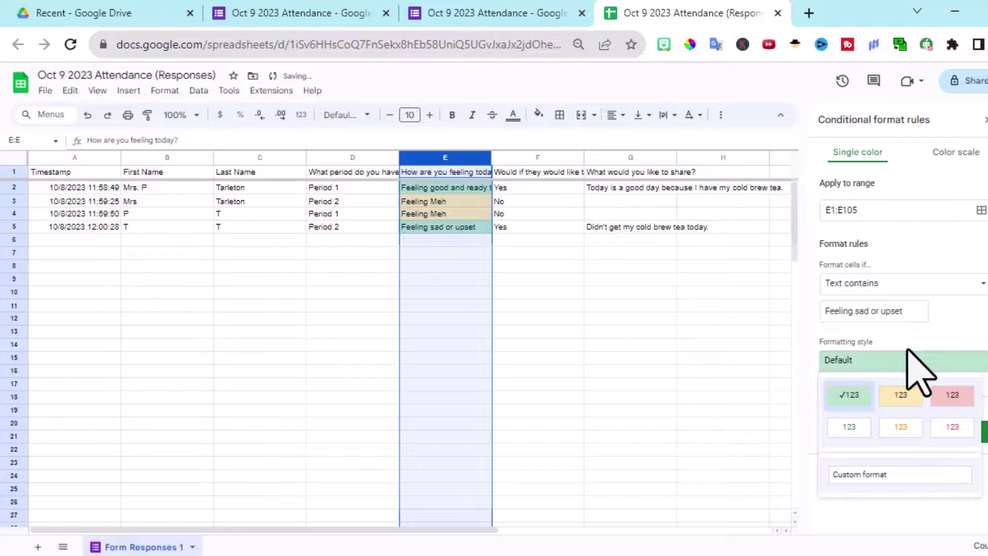
left_click(952, 395)
left_click(918, 430)
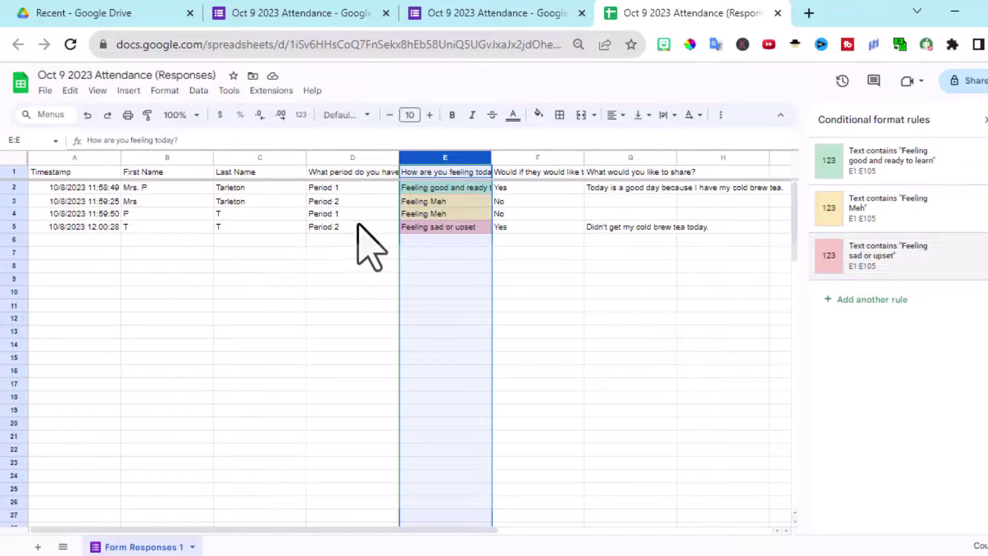
Duplicate the attendance form as 'Copy of Oct 9 2023 Attendance' and open the copy.
left_click(488, 17)
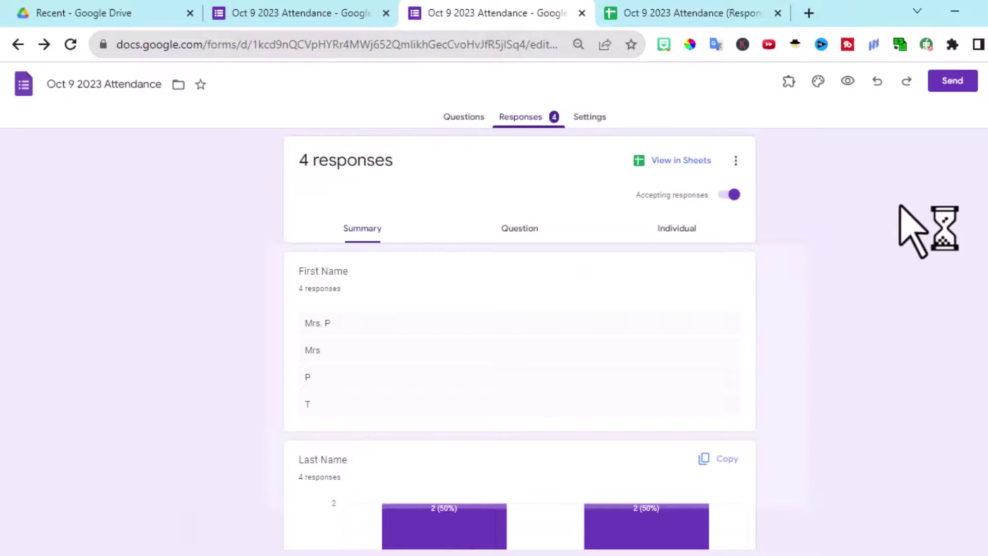
left_click(984, 81)
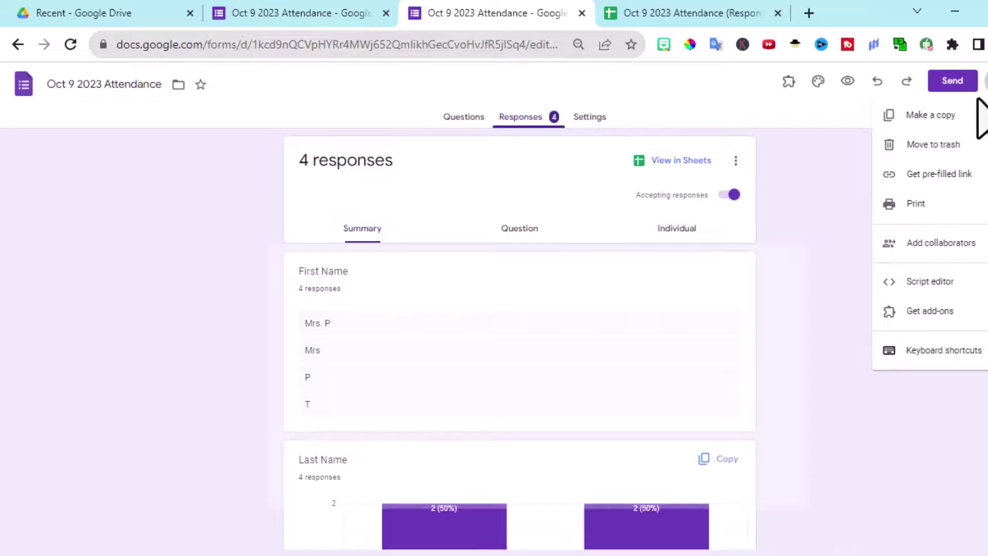
left_click(957, 115)
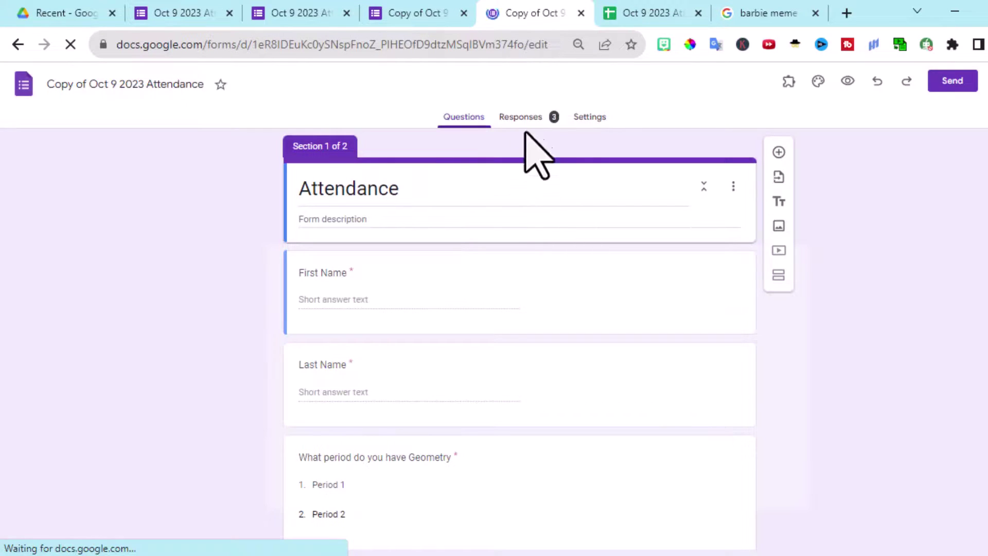
Link the copied form's responses to the existing Oct 9 2023 Attendance responses spreadsheet.
left_click(523, 121)
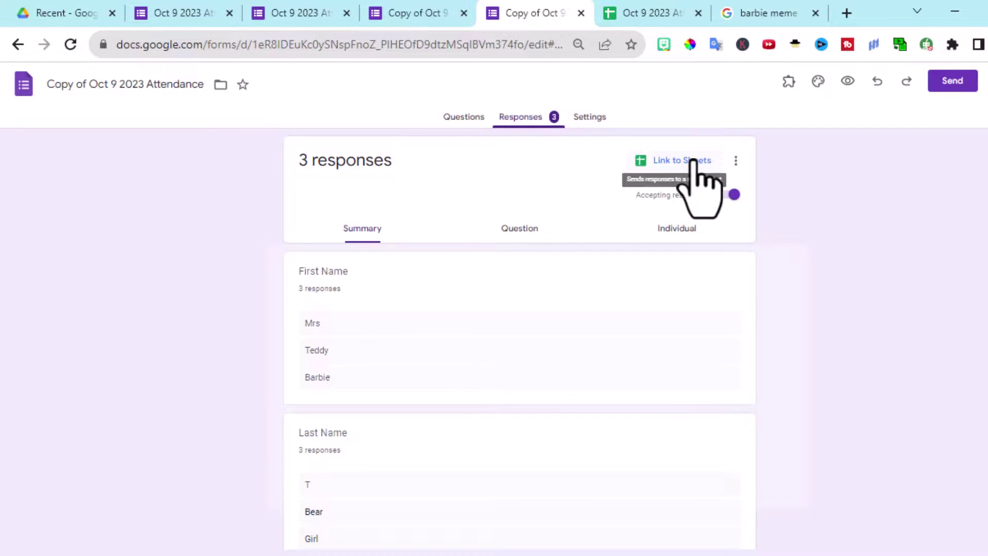
left_click(697, 164)
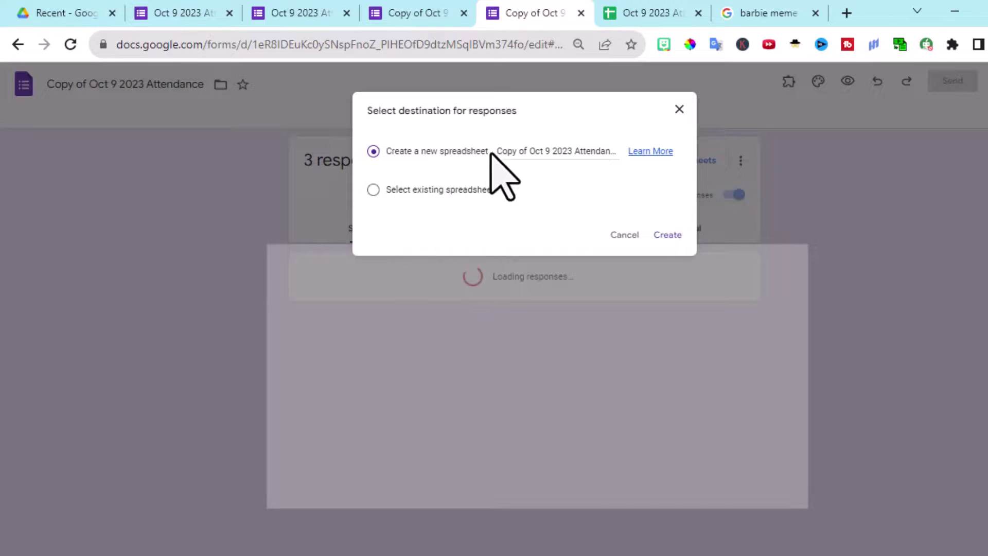
left_click(373, 190)
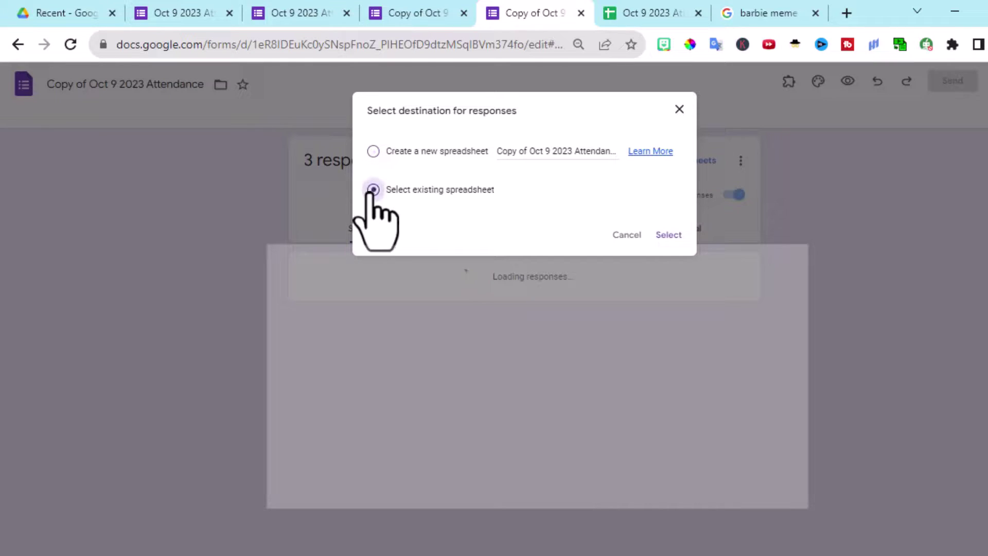
left_click(667, 235)
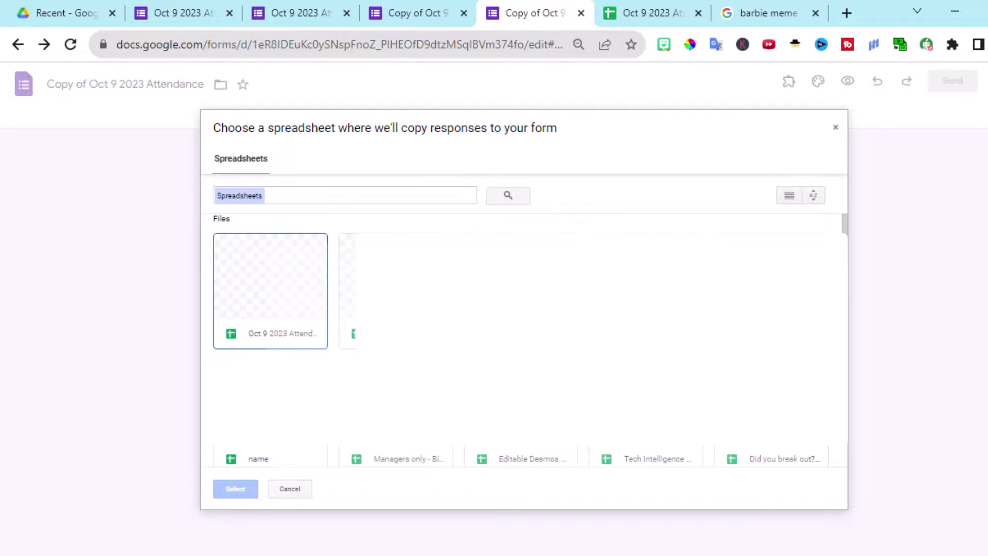
left_click(249, 329)
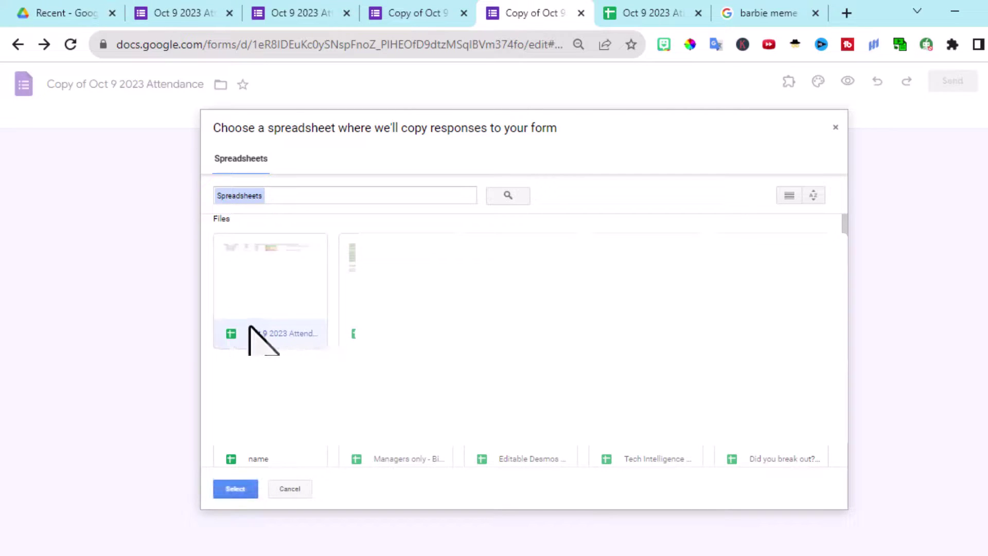
left_click(233, 489)
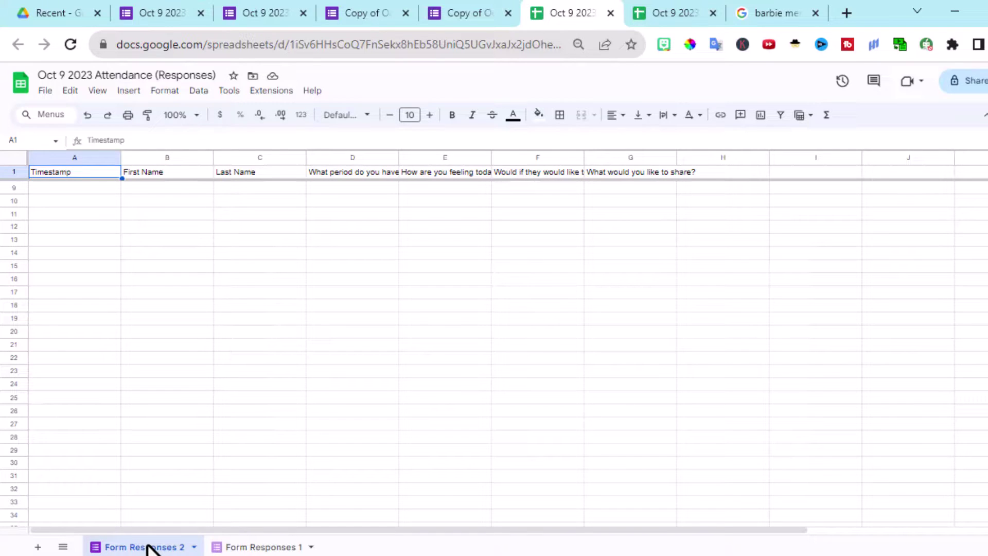
Compare the Form Responses 1 and 2 sheets, then select the colour-coded column E on Form Responses 1.
left_click(253, 549)
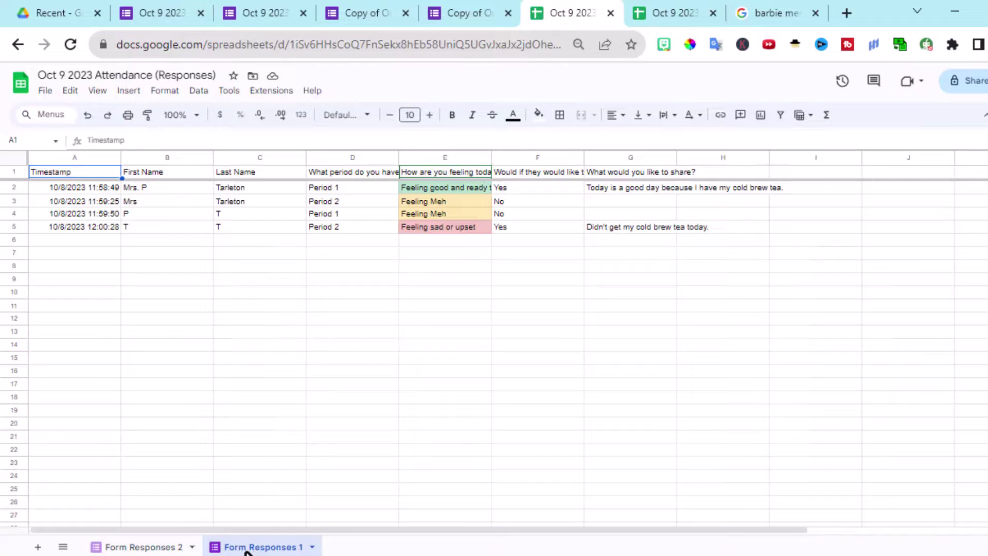
left_click(158, 549)
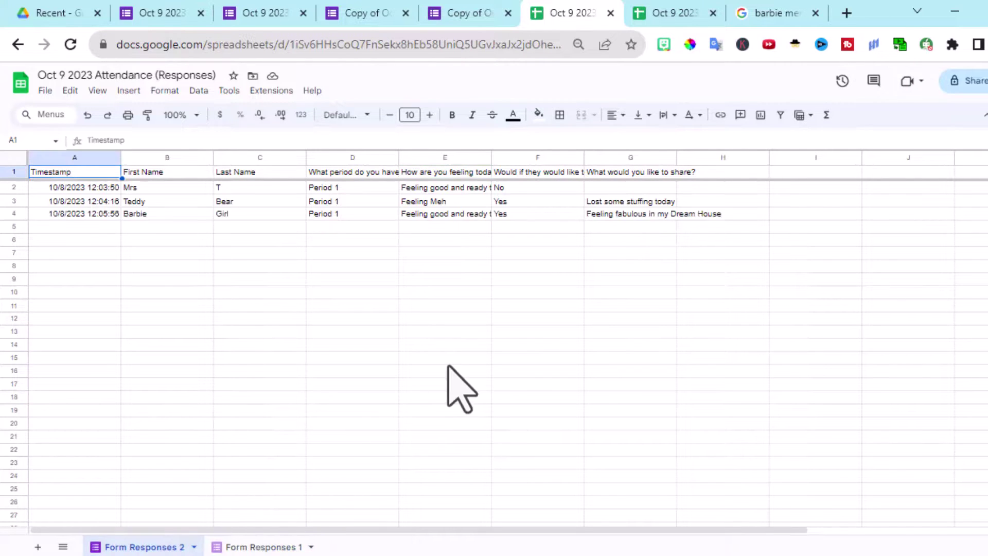
left_click(262, 548)
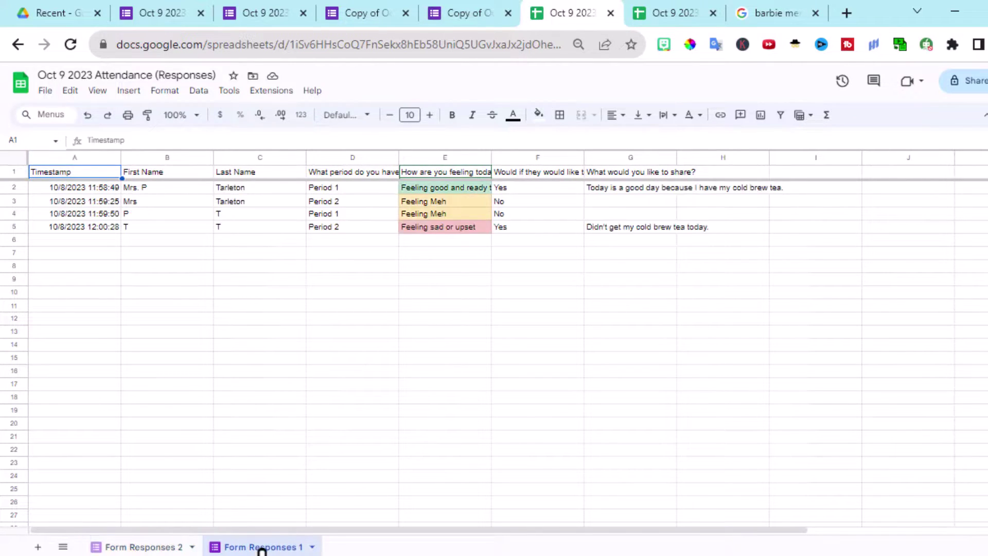
left_click(152, 549)
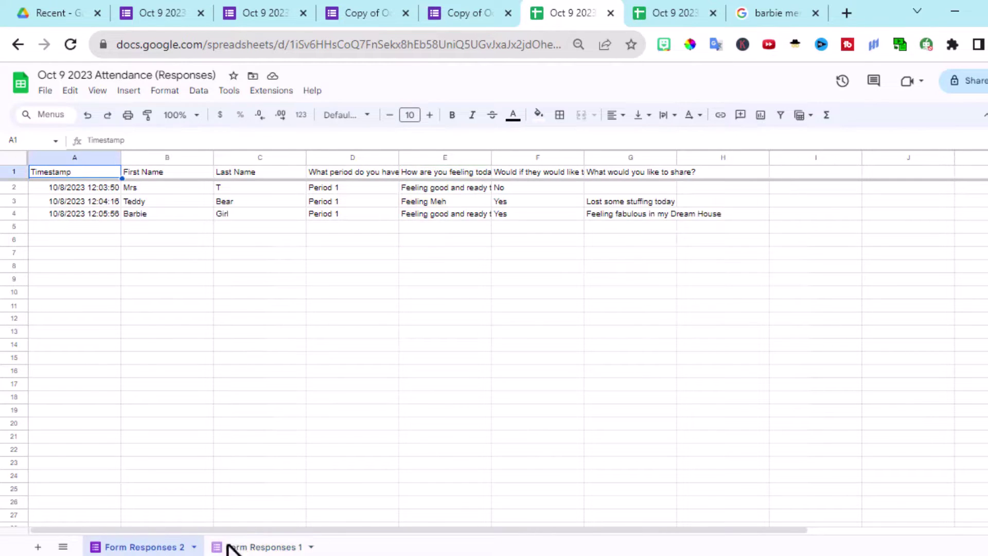
left_click(264, 549)
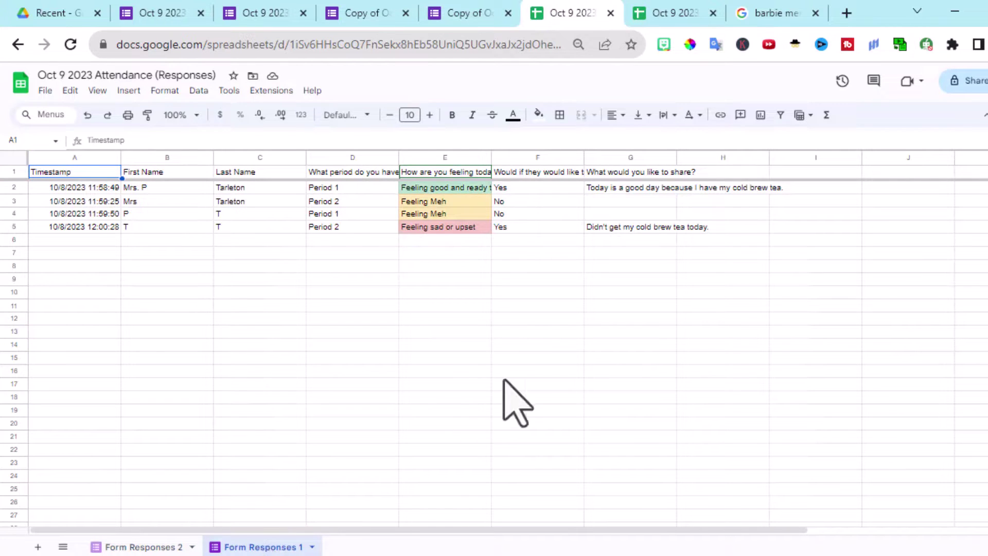
left_click(416, 156)
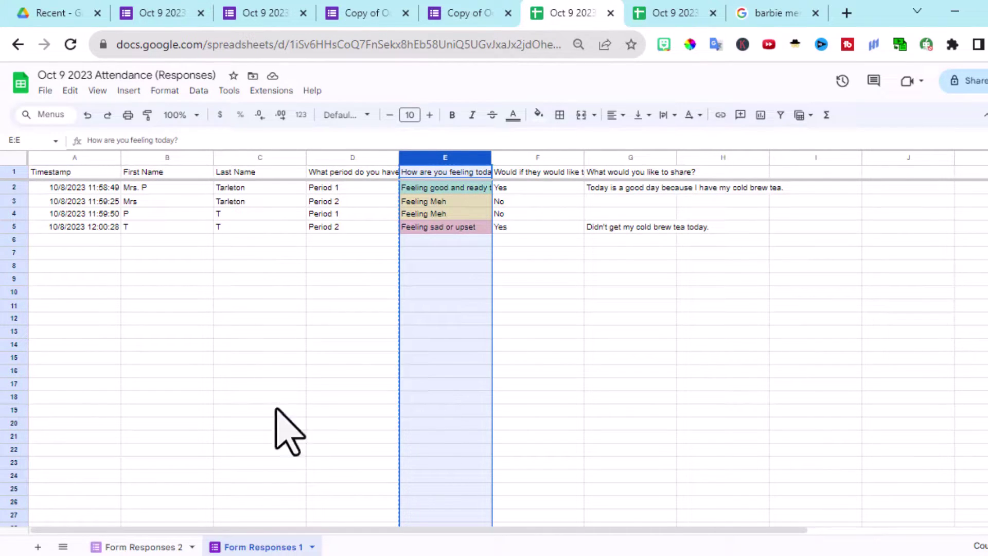
Paste only the conditional formatting into column E of Form Responses 2.
left_click(145, 548)
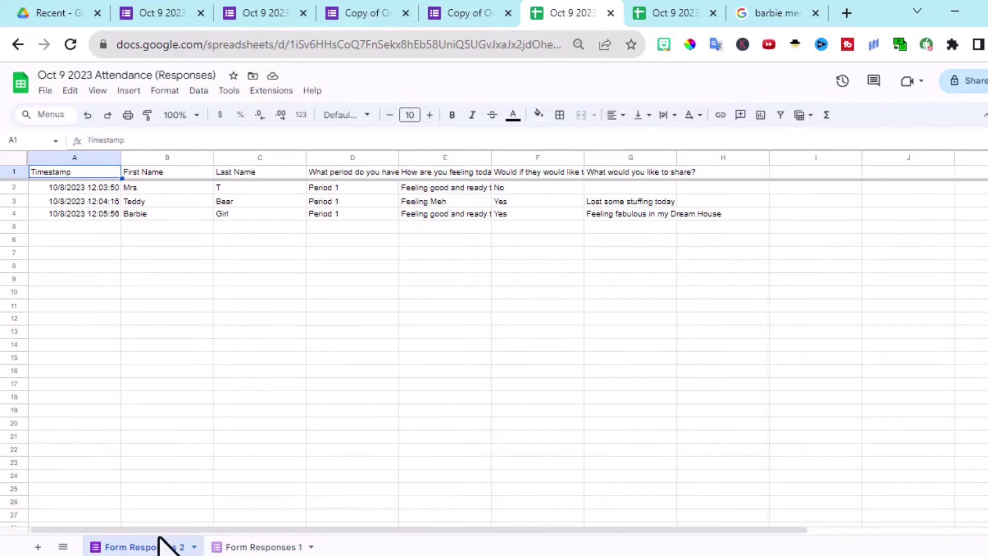
left_click(416, 158)
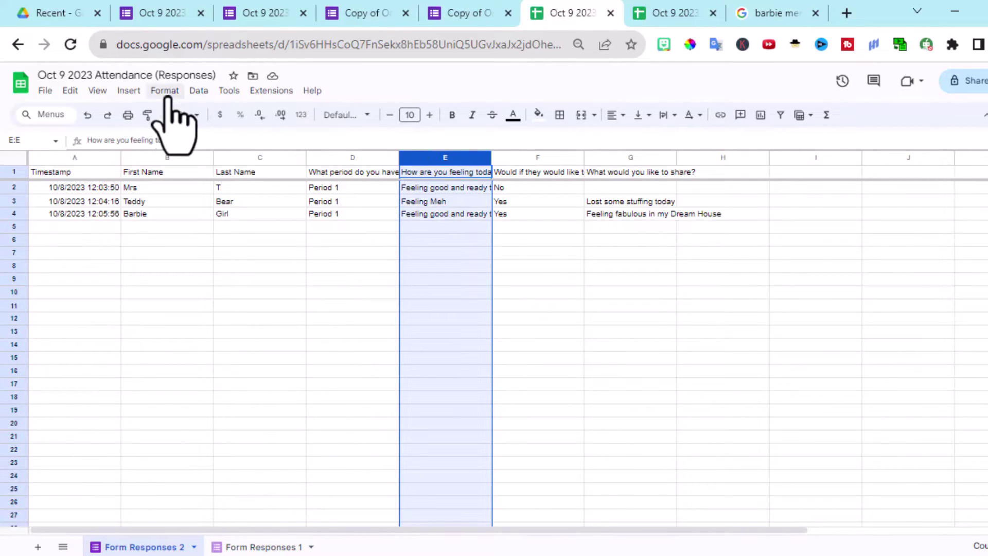
left_click(71, 91)
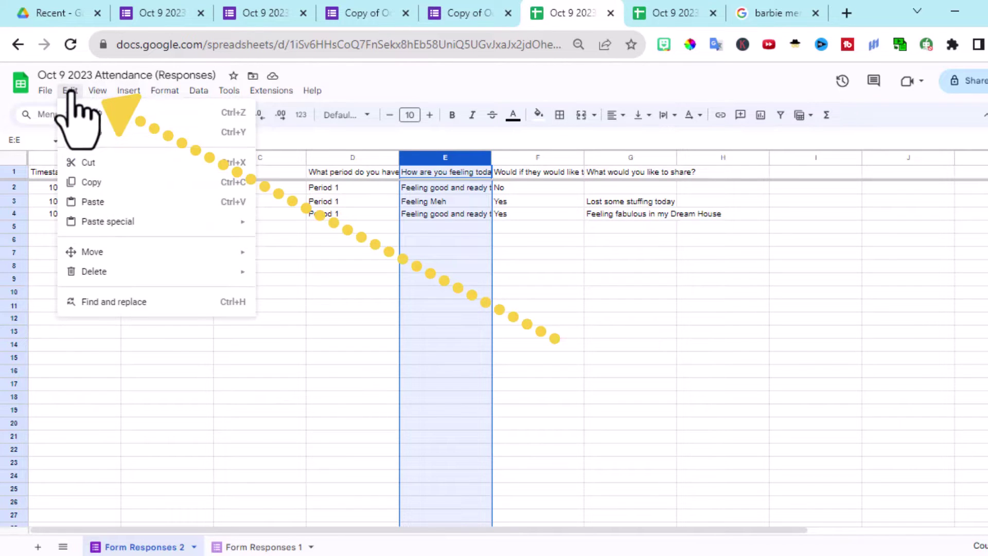
mouse_move(212, 221)
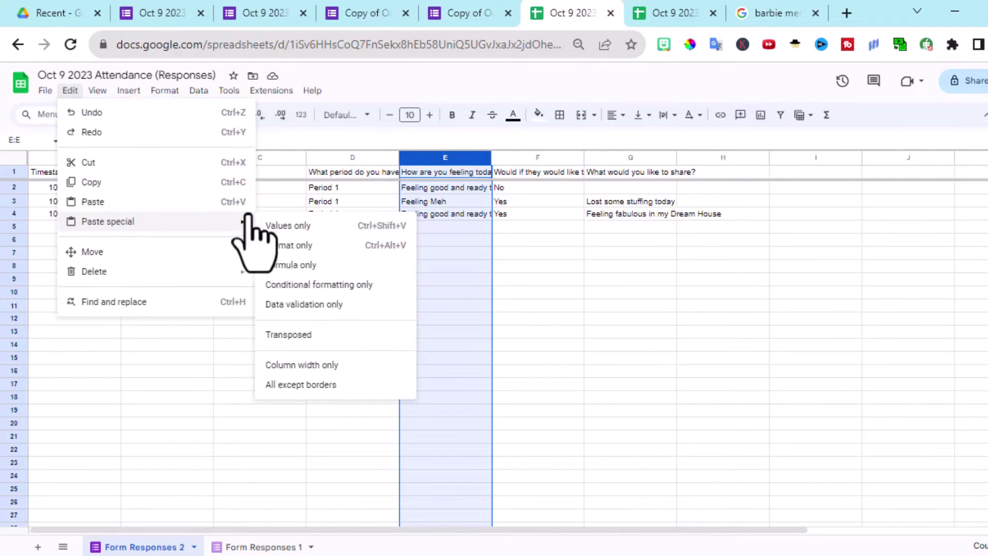
left_click(308, 285)
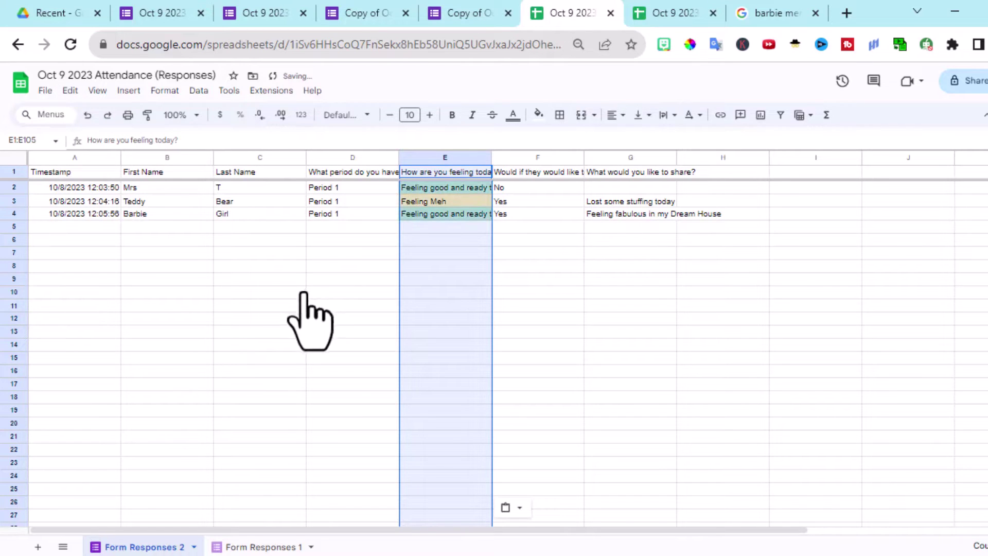
left_click(286, 332)
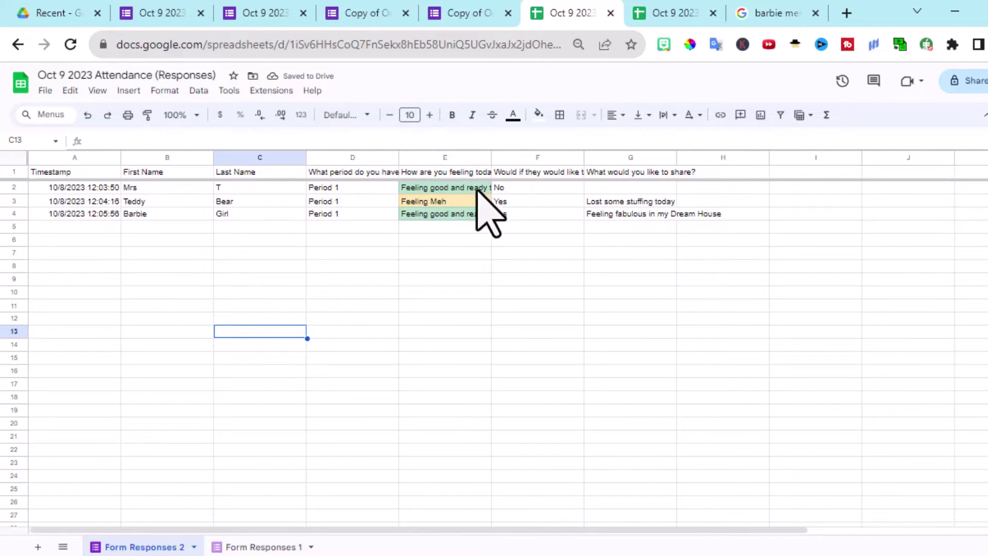